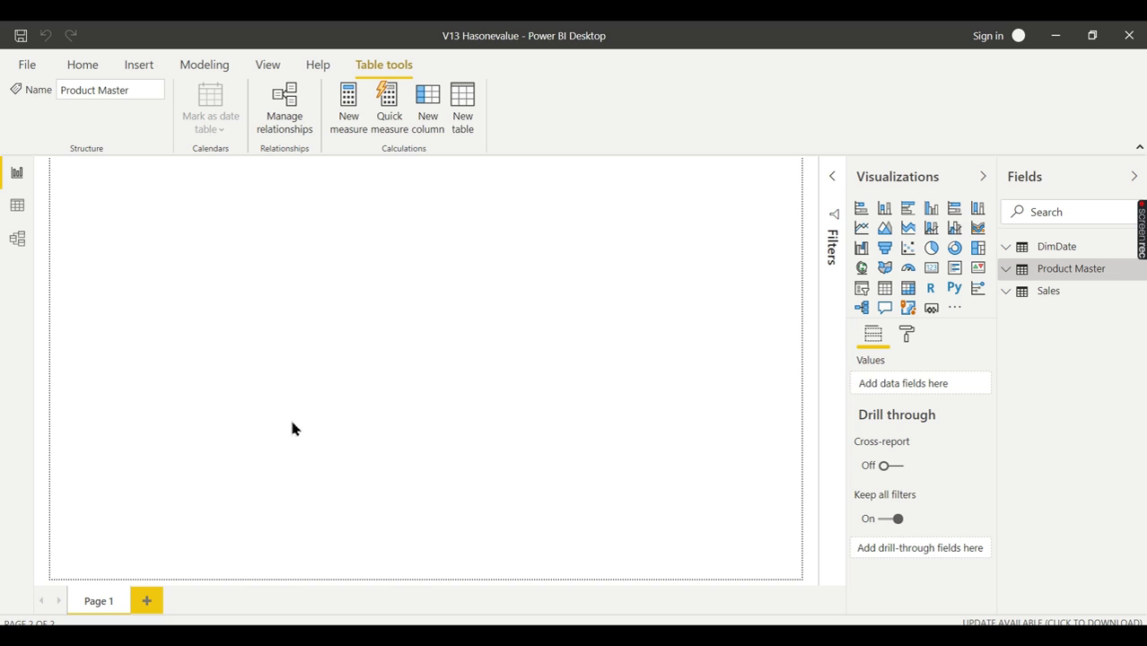
Look over the Product Master and Sales table data, then return to the report canvas.
left_click(27, 207)
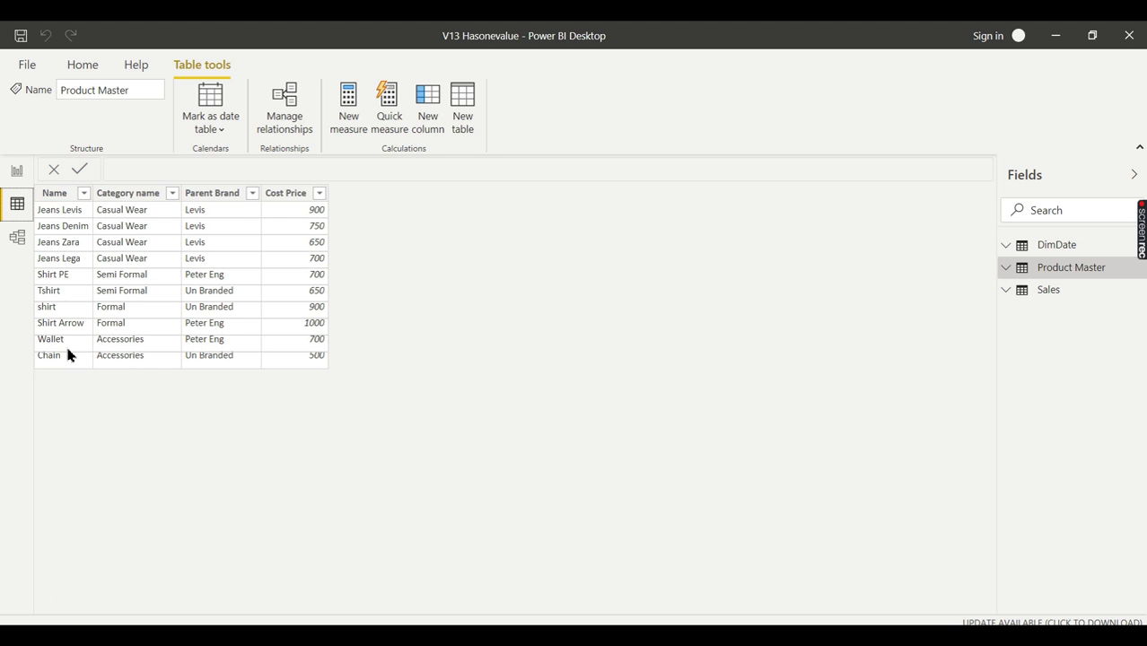
left_click(1041, 291)
left_click(1006, 290)
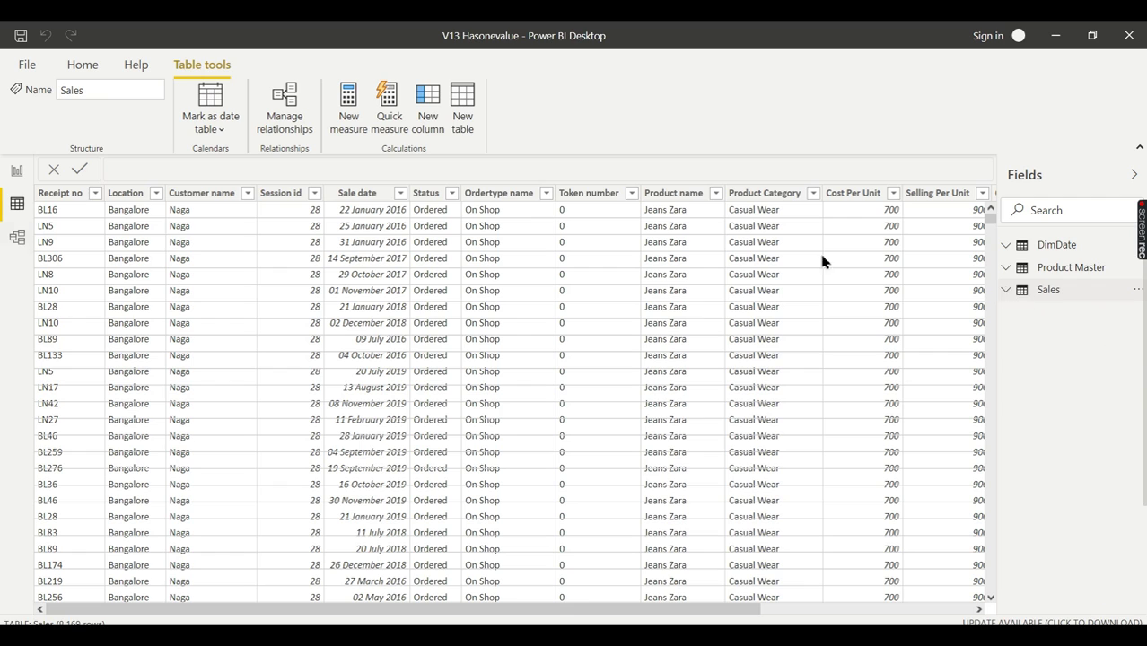
left_click(16, 172)
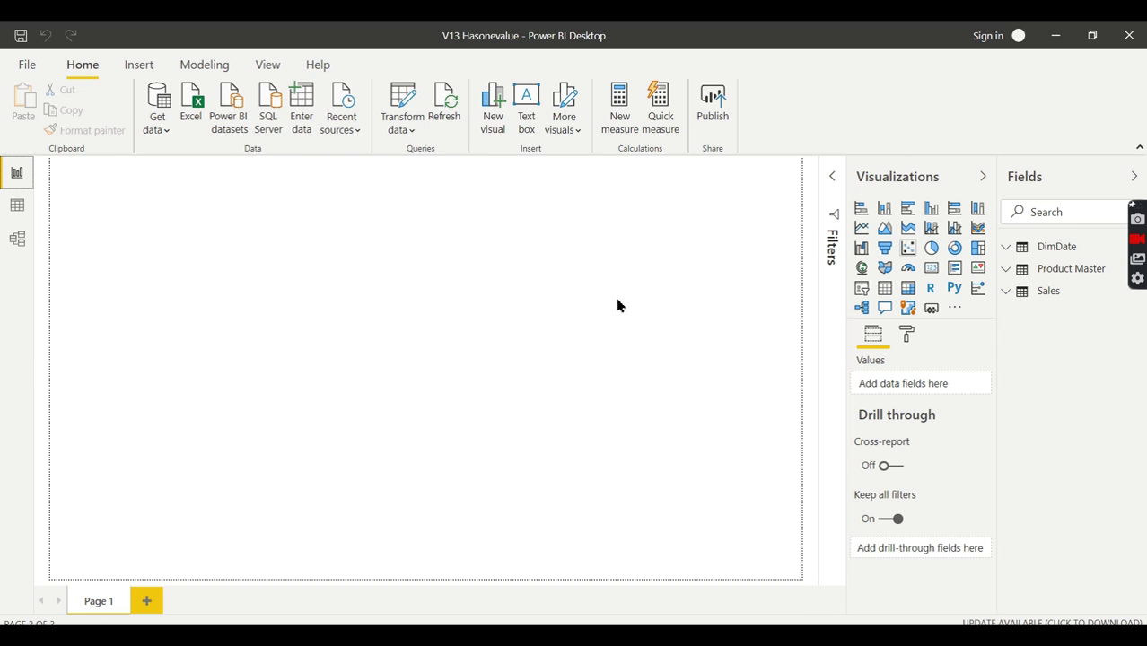
Build an enlarged clustered column chart with Category name and Name both on the axis.
left_click(1006, 270)
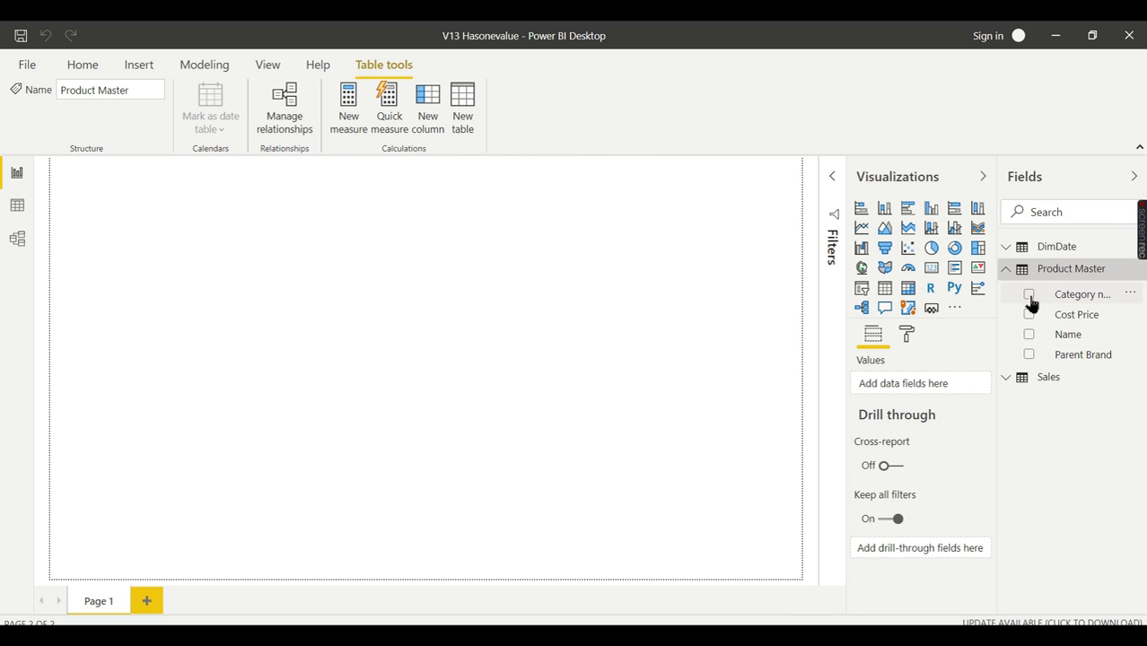
left_click(1029, 296)
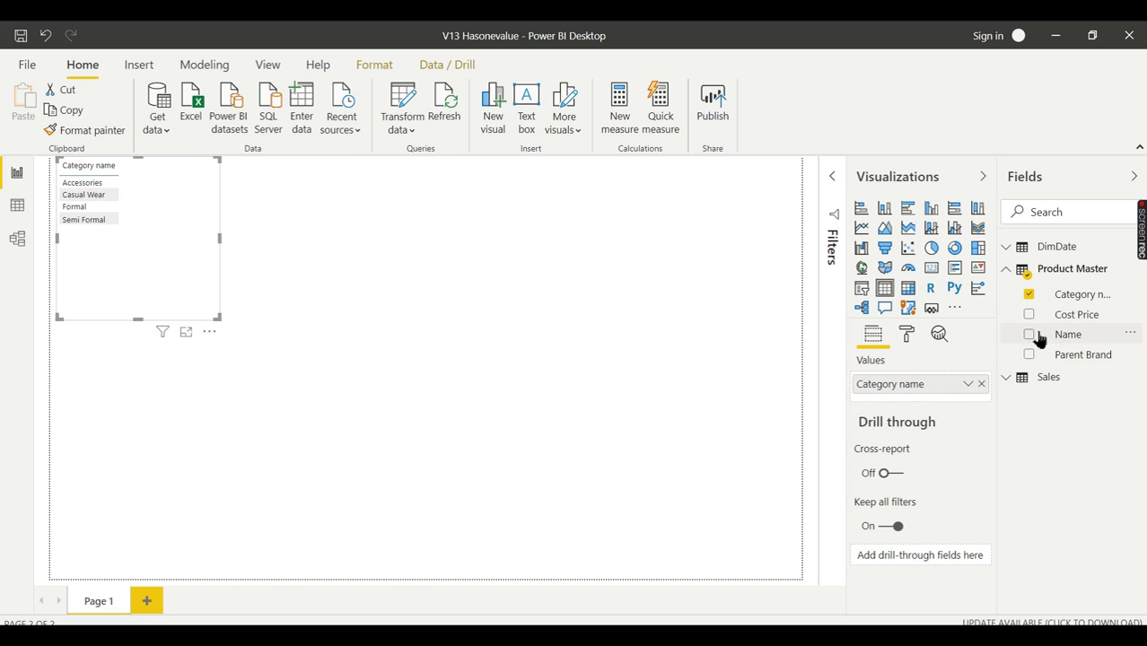
left_click(1029, 335)
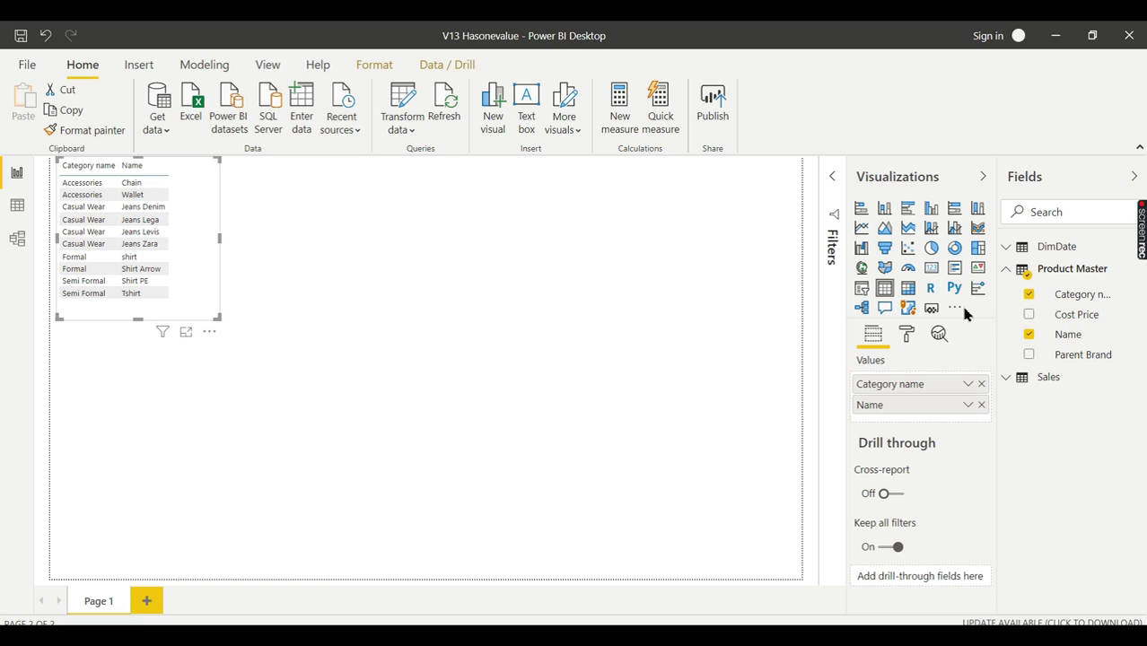
left_click(930, 209)
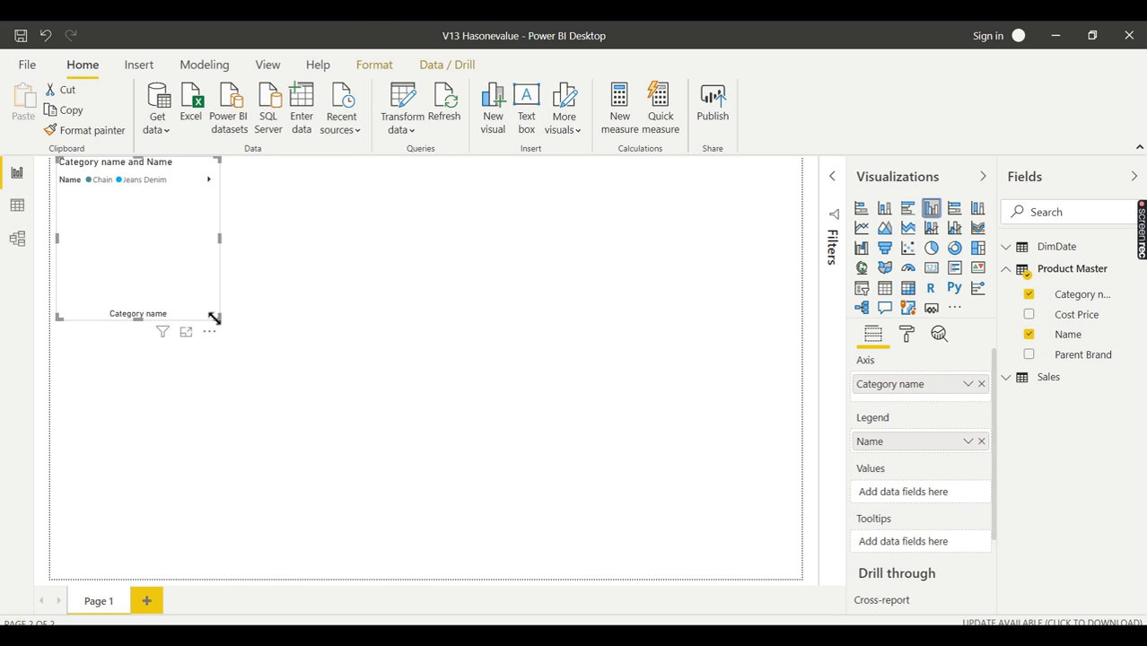
left_click_drag(217, 318, 519, 432)
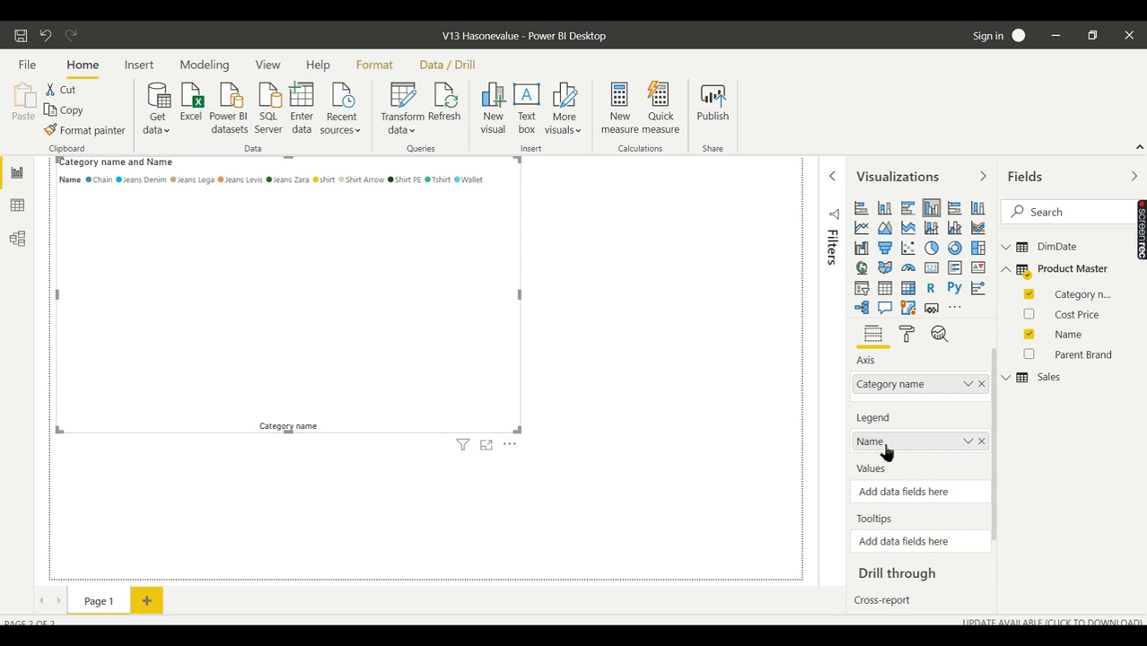
left_click_drag(872, 440, 891, 395)
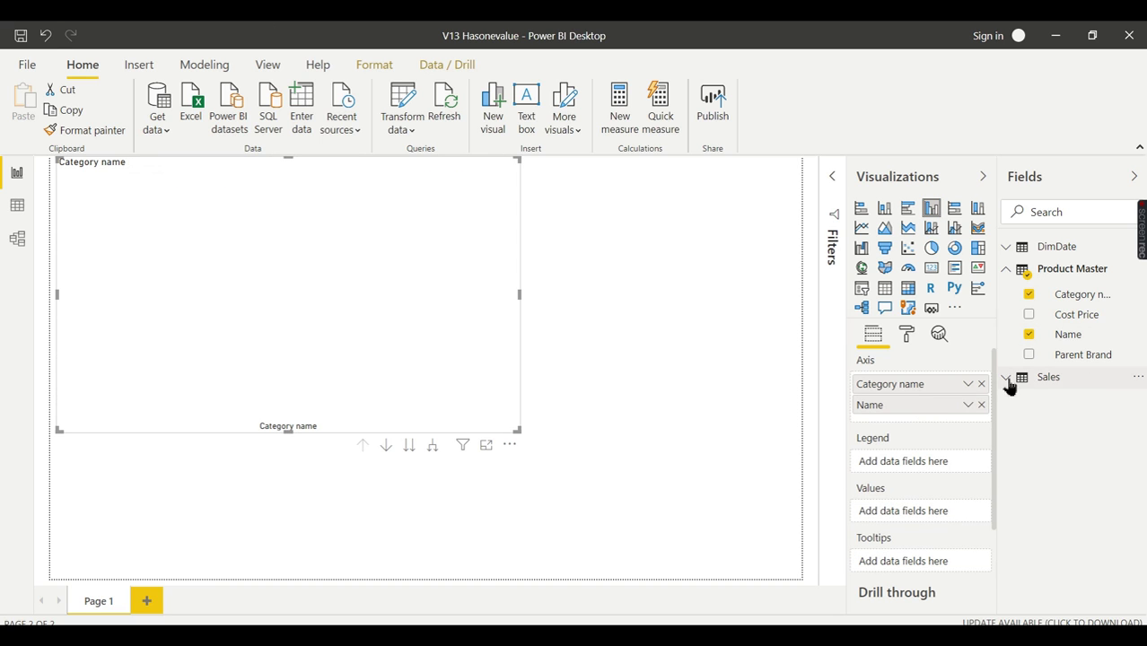
Show the Total sales measure's formula from the Sales table.
left_click(1007, 379)
scroll(1144, 518, "down", 3)
left_click(1081, 602)
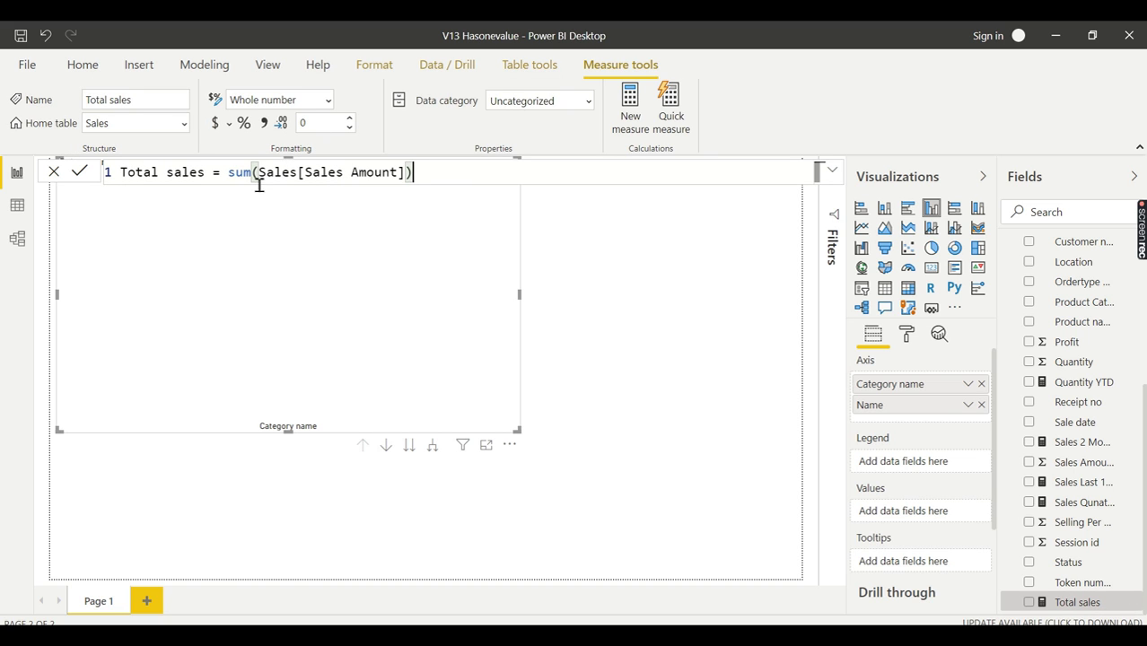
scroll(255, 184, "up", 3, "ctrl")
scroll(497, 185, "down", 3, "ctrl")
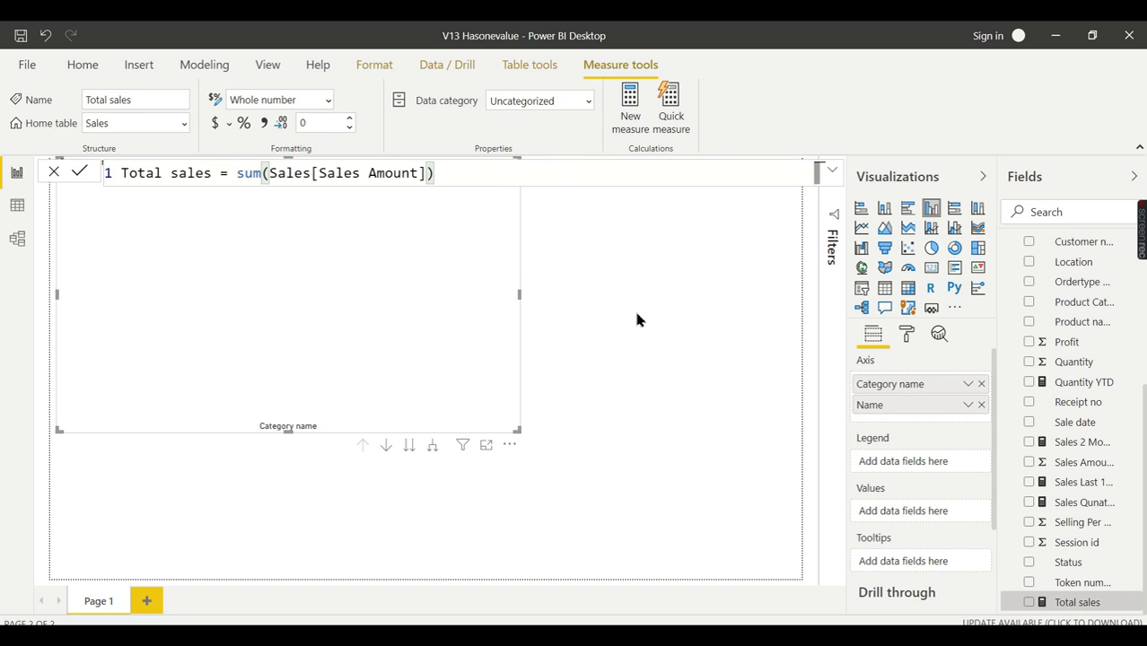
Plot Total sales on the chart and set the X axis label text size to 14 pt.
left_click(1028, 603)
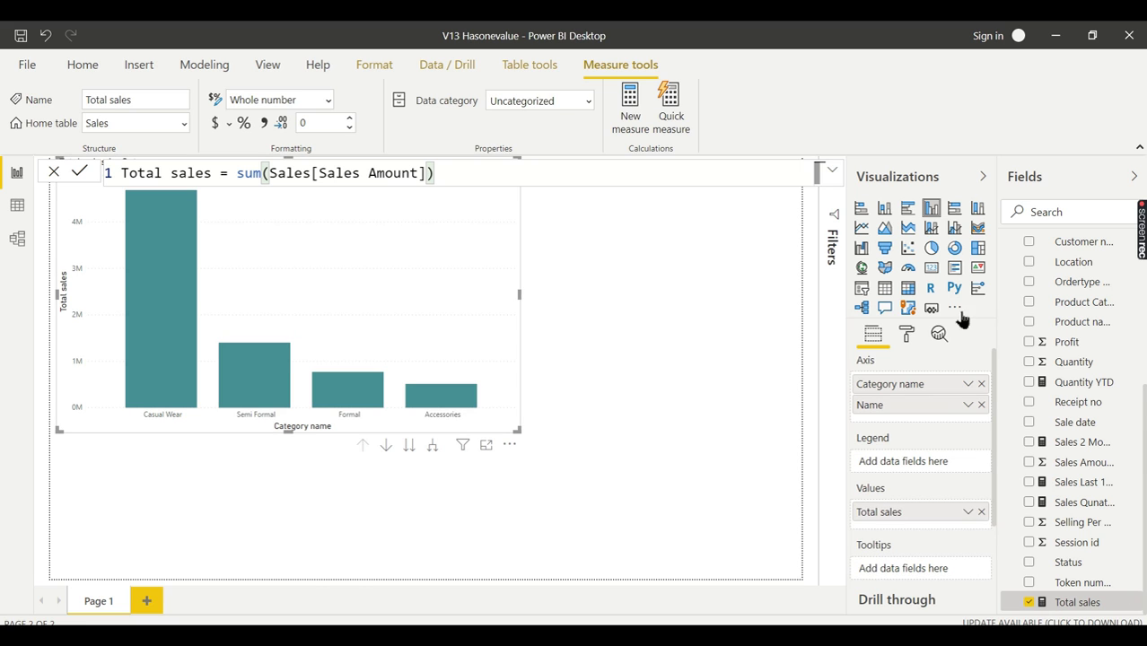
left_click(906, 334)
left_click(907, 429)
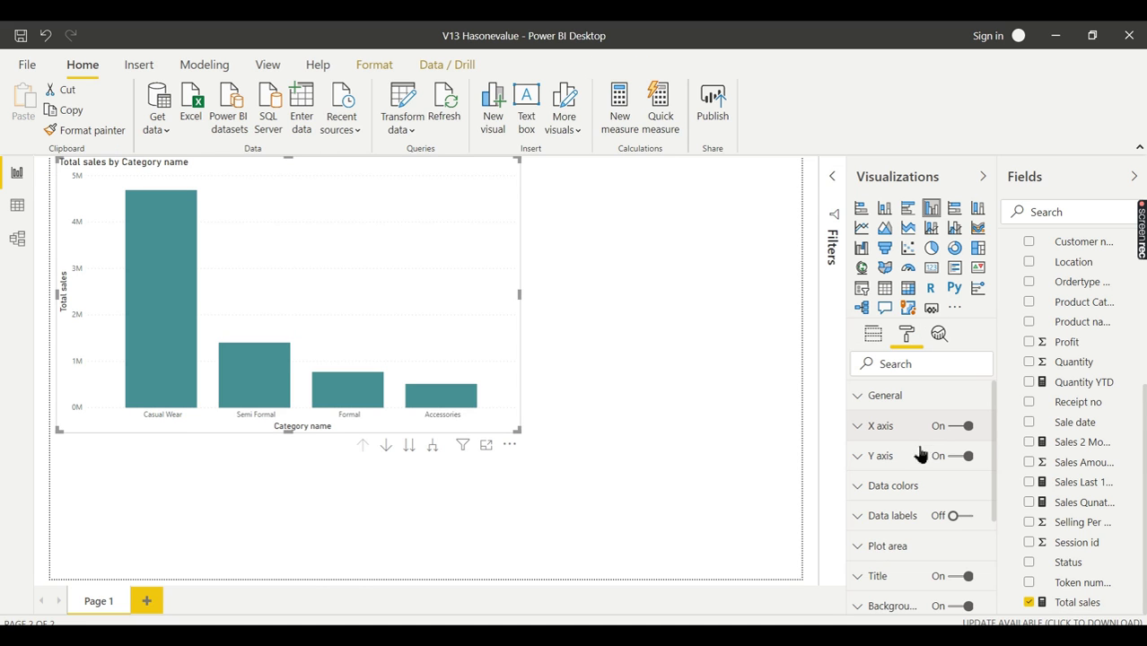
scroll(920, 458, "down", 5)
scroll(925, 463, "up", 2)
scroll(926, 453, "up", 3)
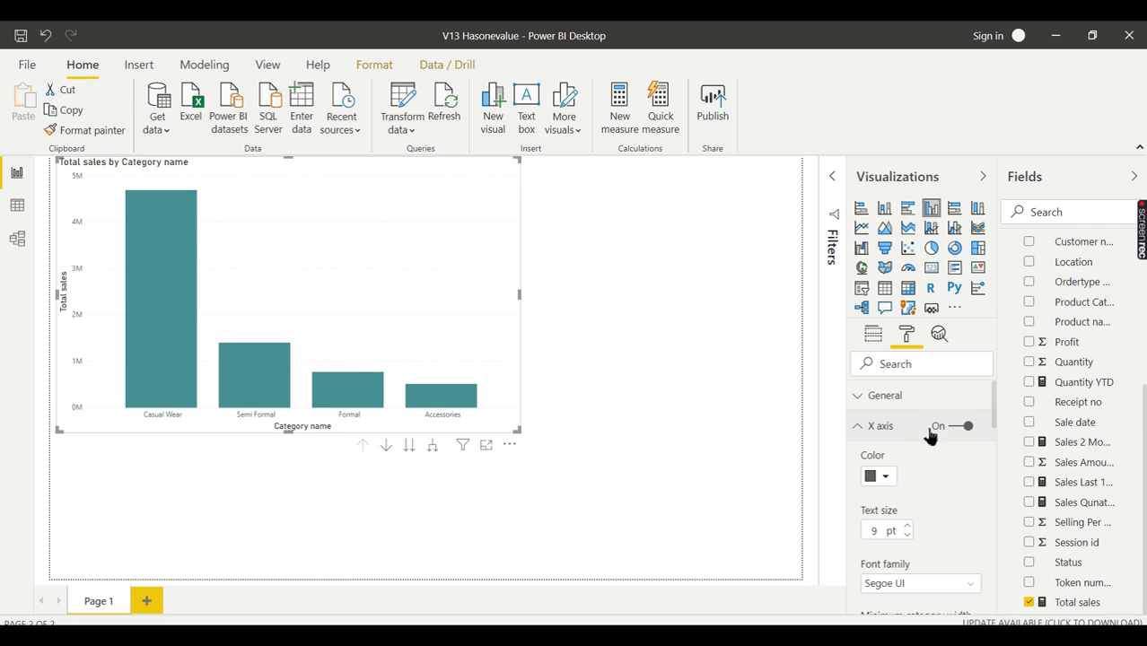
left_click(908, 526)
left_click(907, 526)
left_click(907, 526)
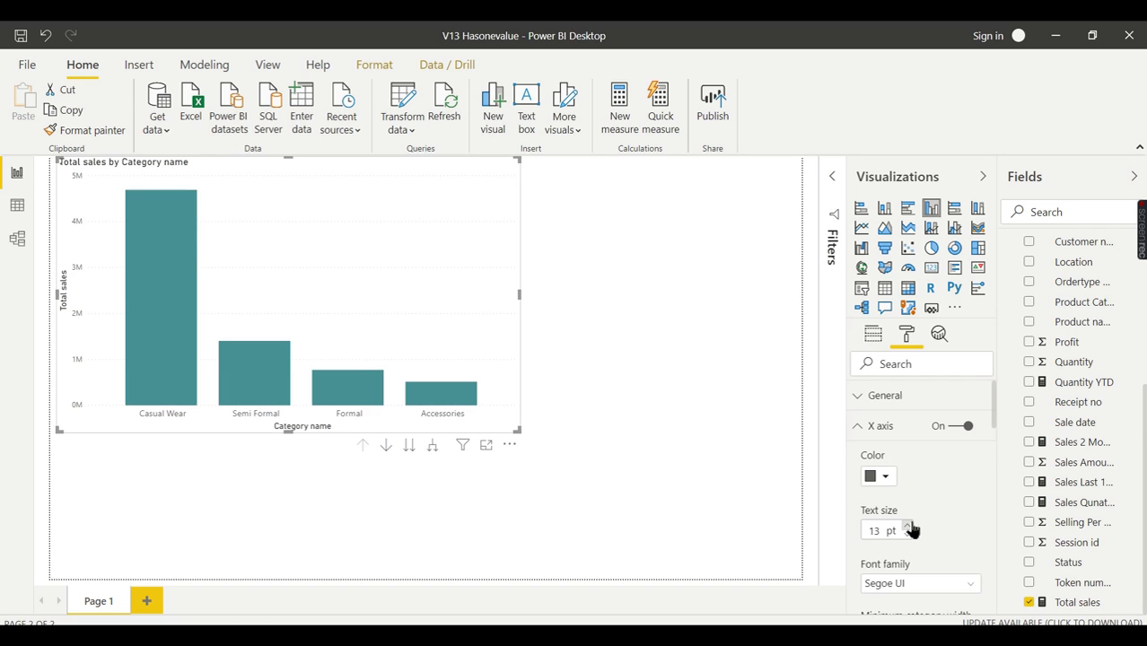
left_click(908, 526)
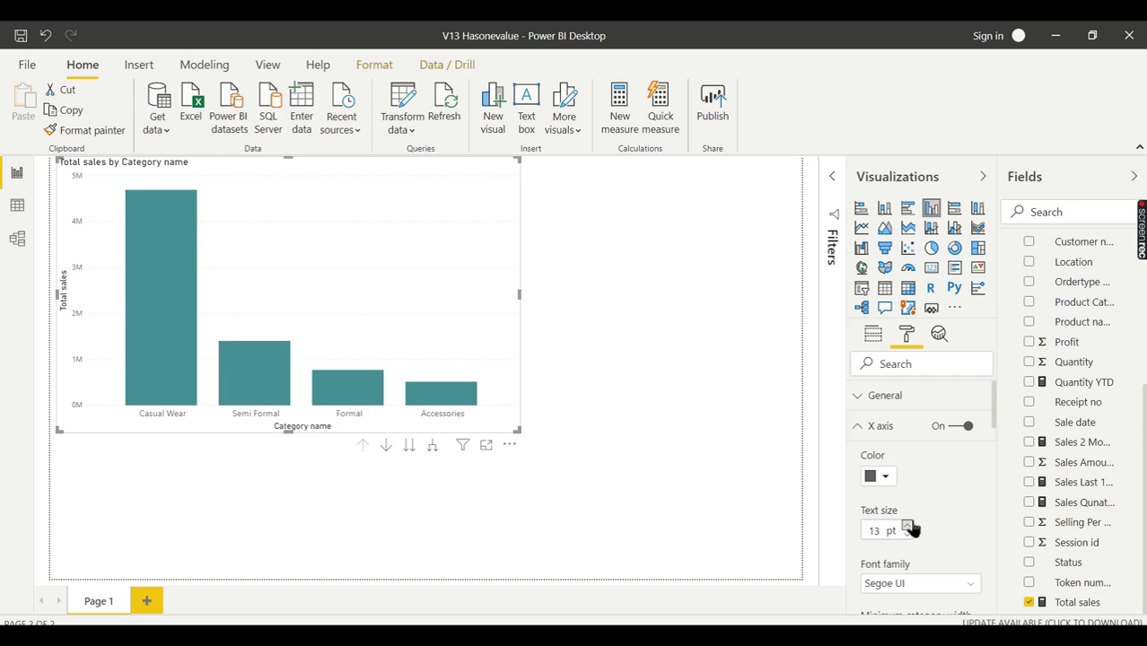
left_click(873, 428)
Turn data labels on with a 14 pt text size.
scroll(930, 484, "down", 3)
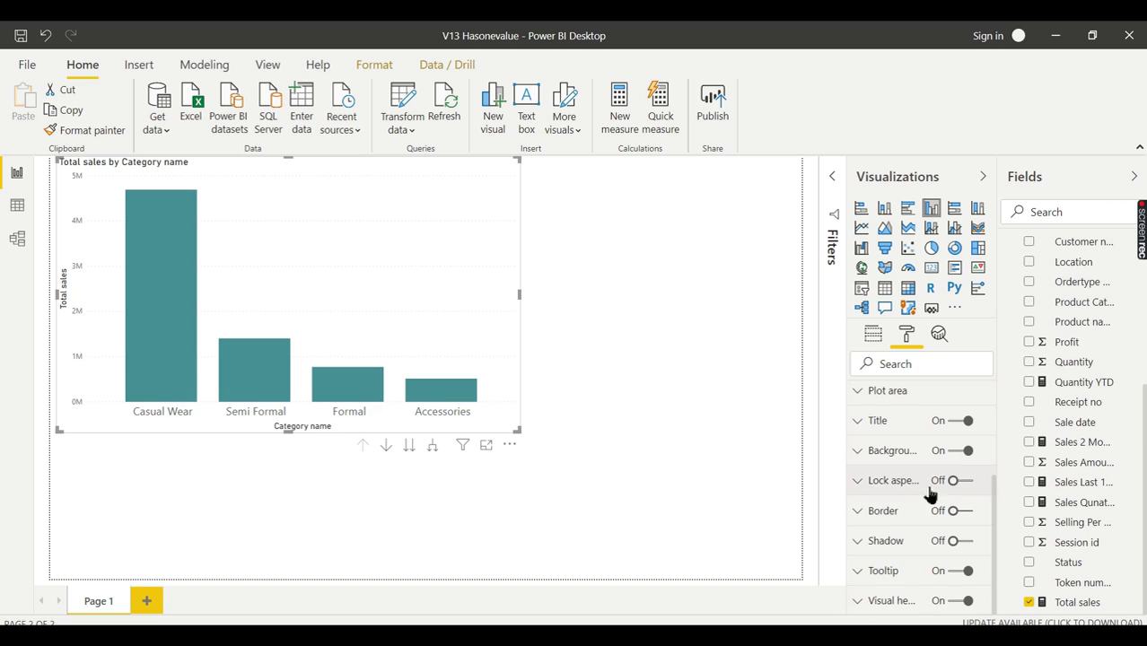
scroll(953, 477, "up", 3)
left_click(968, 518)
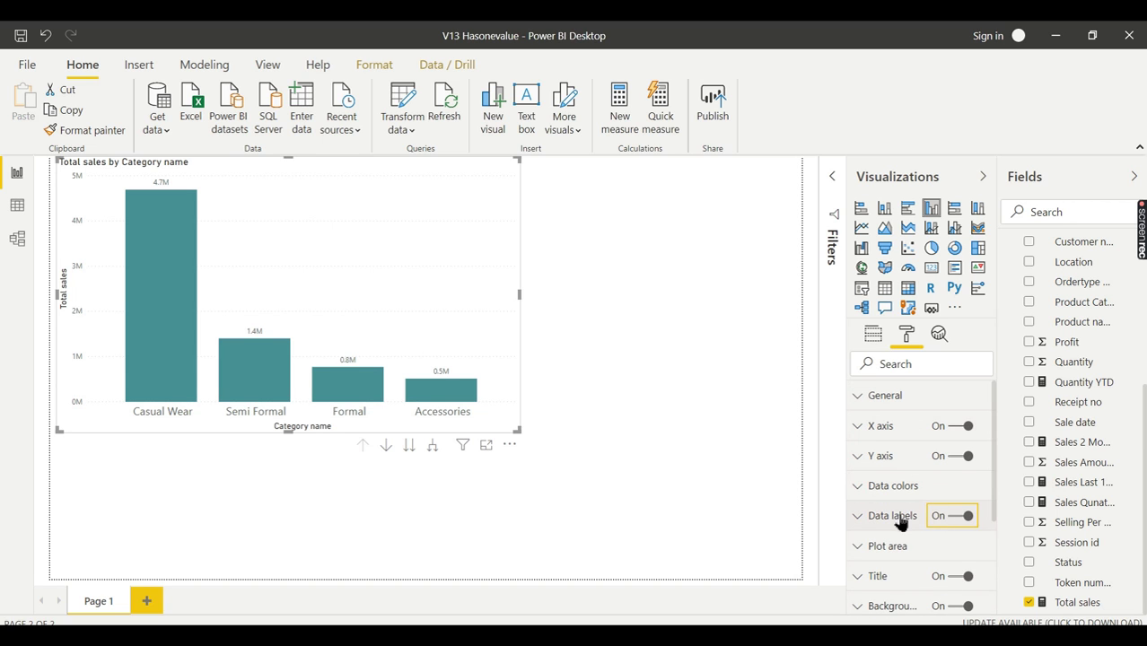
left_click(892, 516)
scroll(898, 530, "down", 5)
left_click(908, 551)
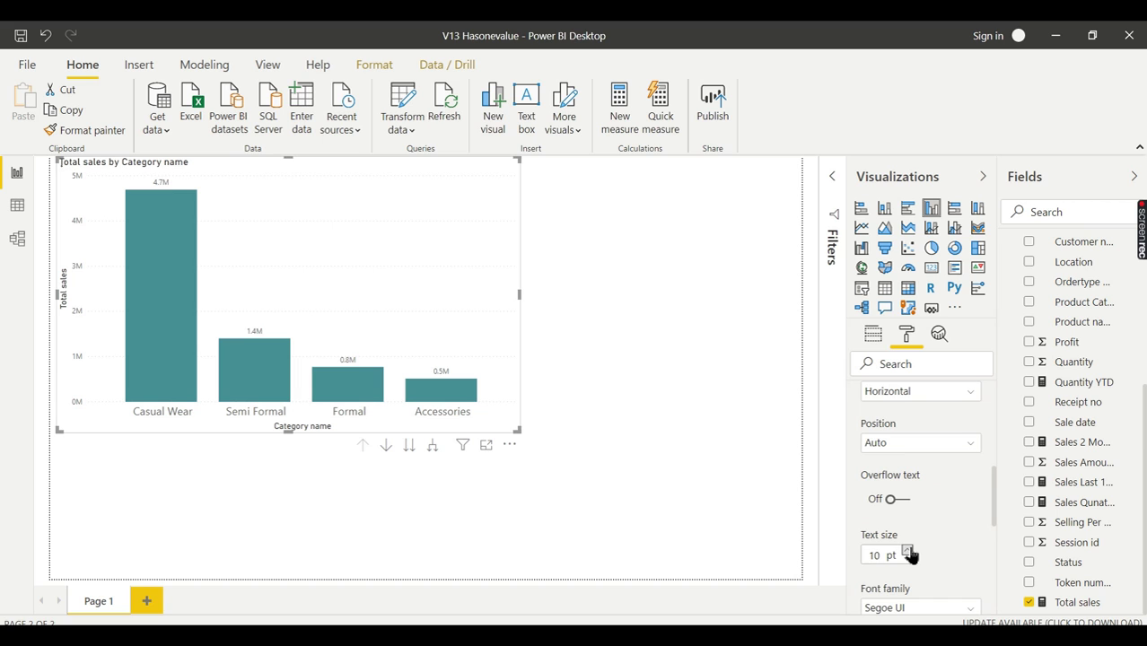
left_click(907, 551)
left_click(907, 551)
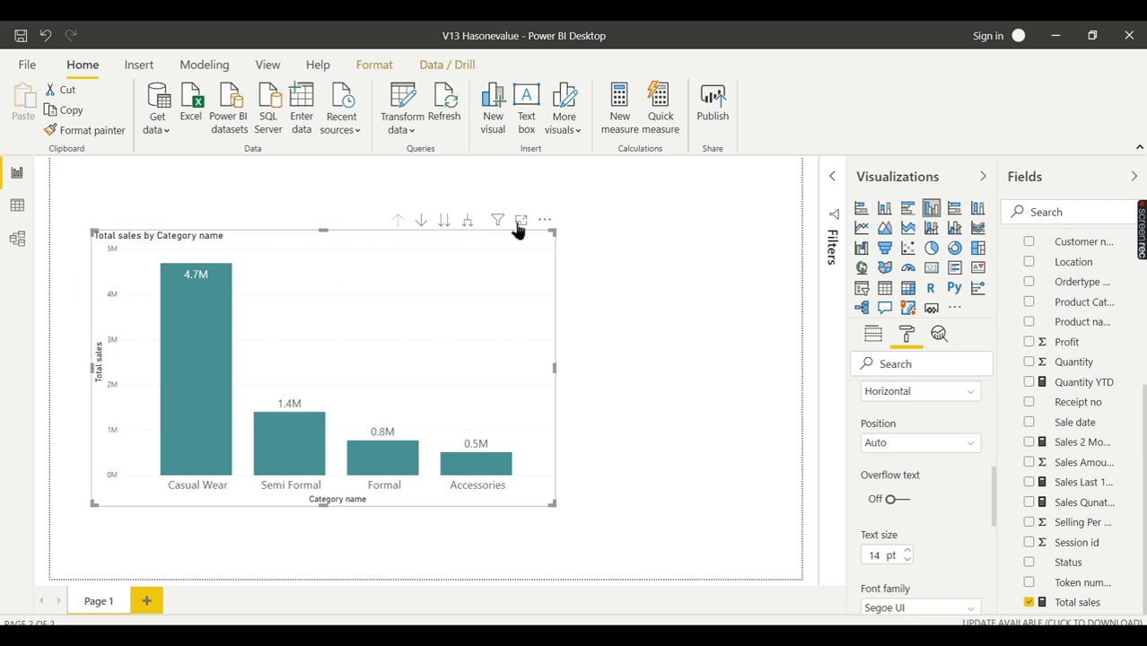
View the chart in focus mode, enable drill down, and drill into Casual Wear.
left_click(519, 222)
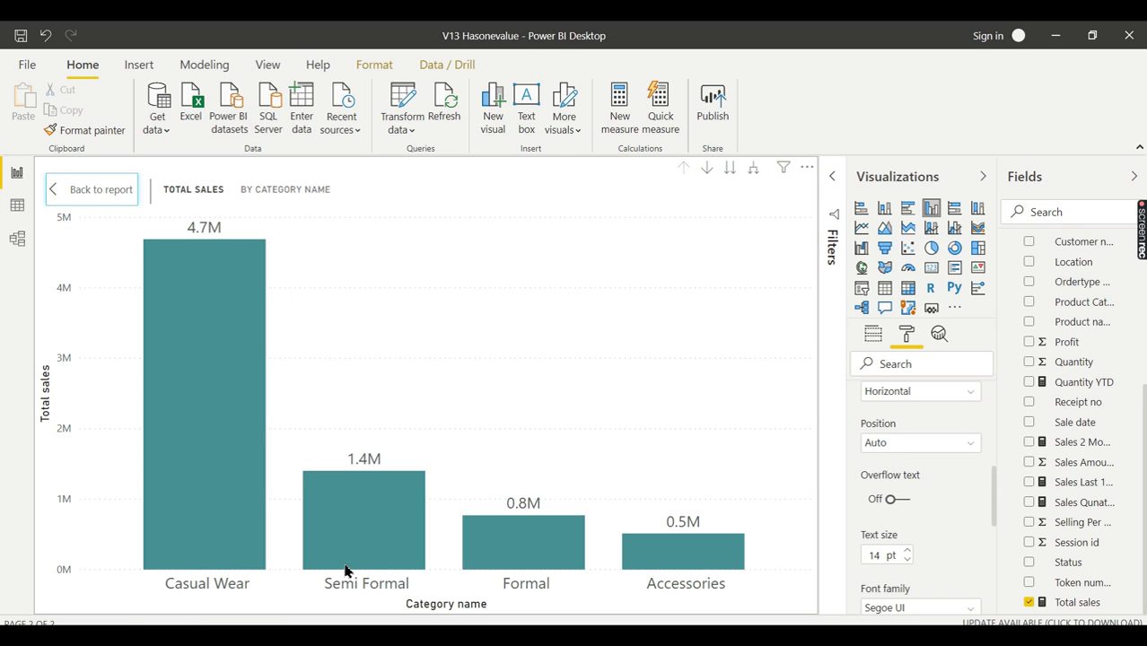
mouse_move(681, 556)
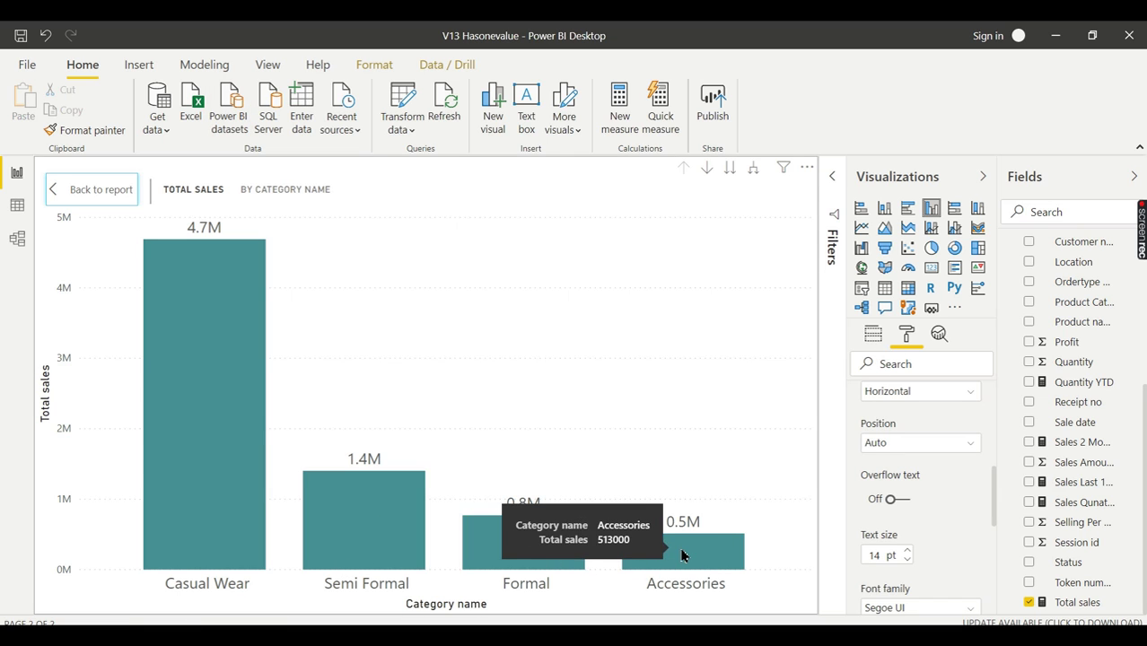
left_click(707, 168)
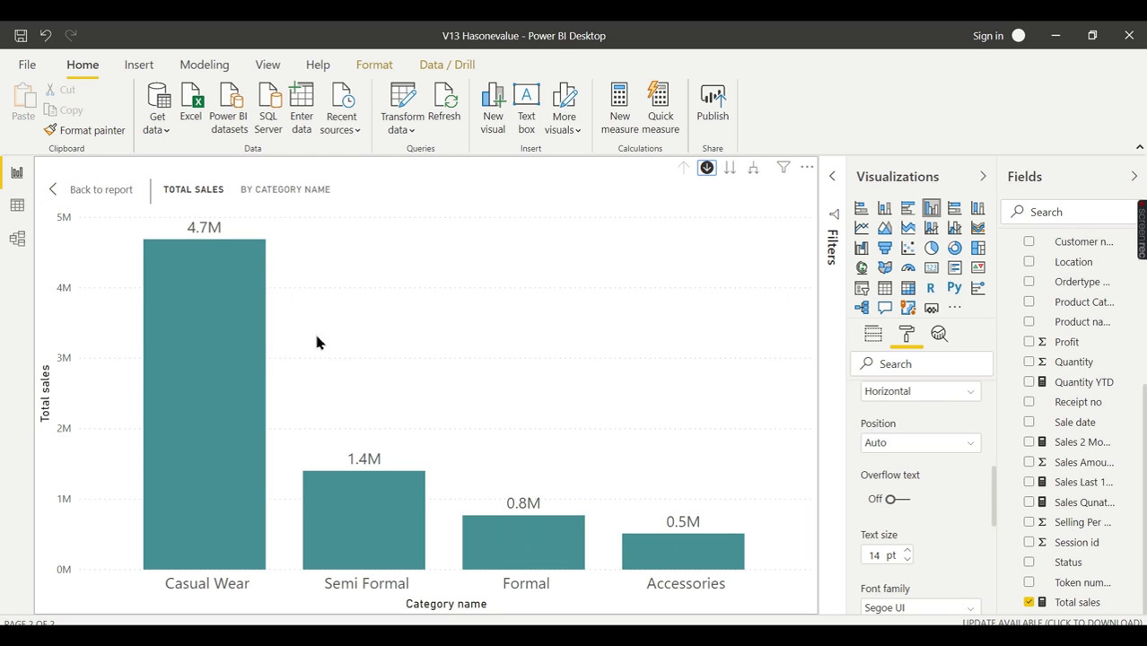
mouse_move(212, 299)
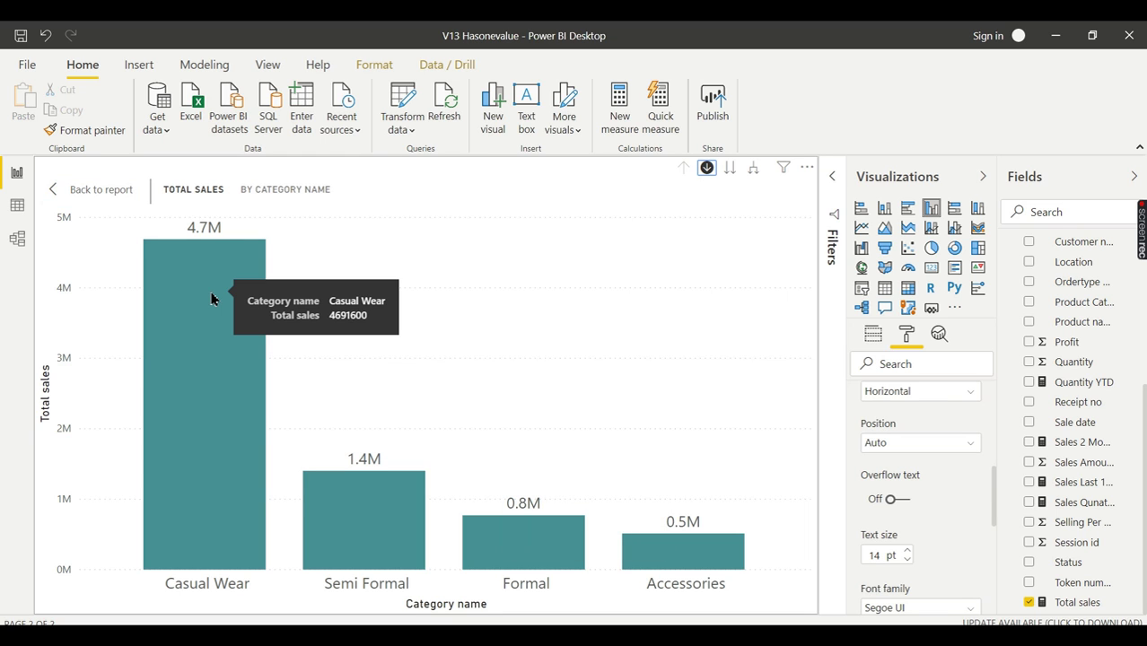
left_click(212, 298)
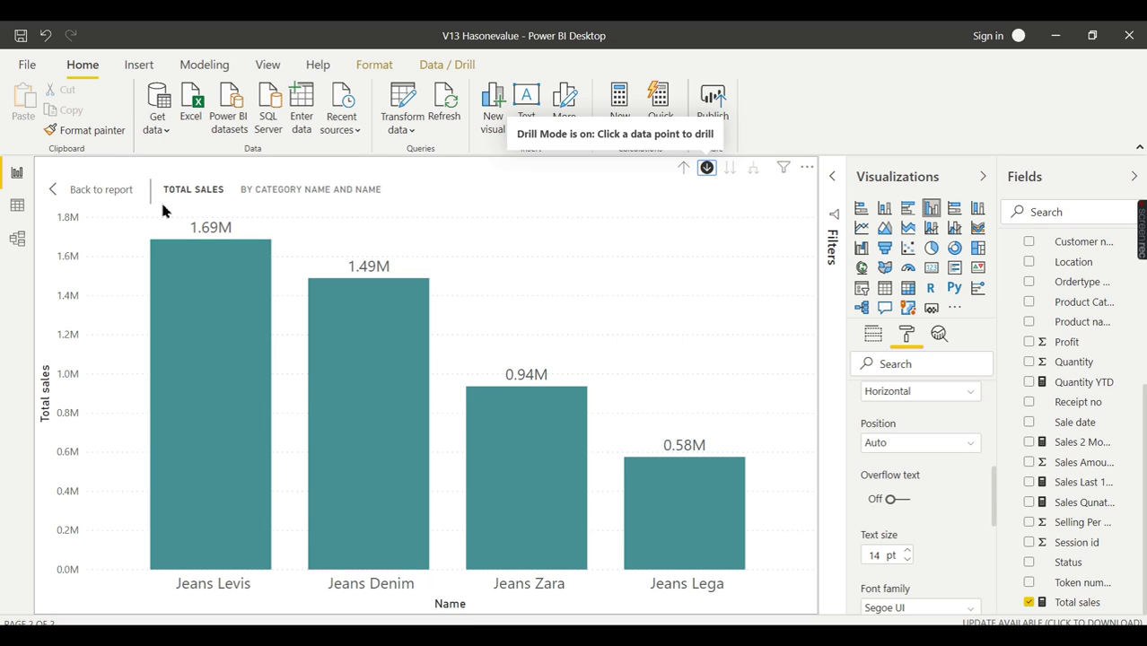
Drill back up to categories, re-enlarge the chart, and drill into Casual Wear again.
left_click(57, 187)
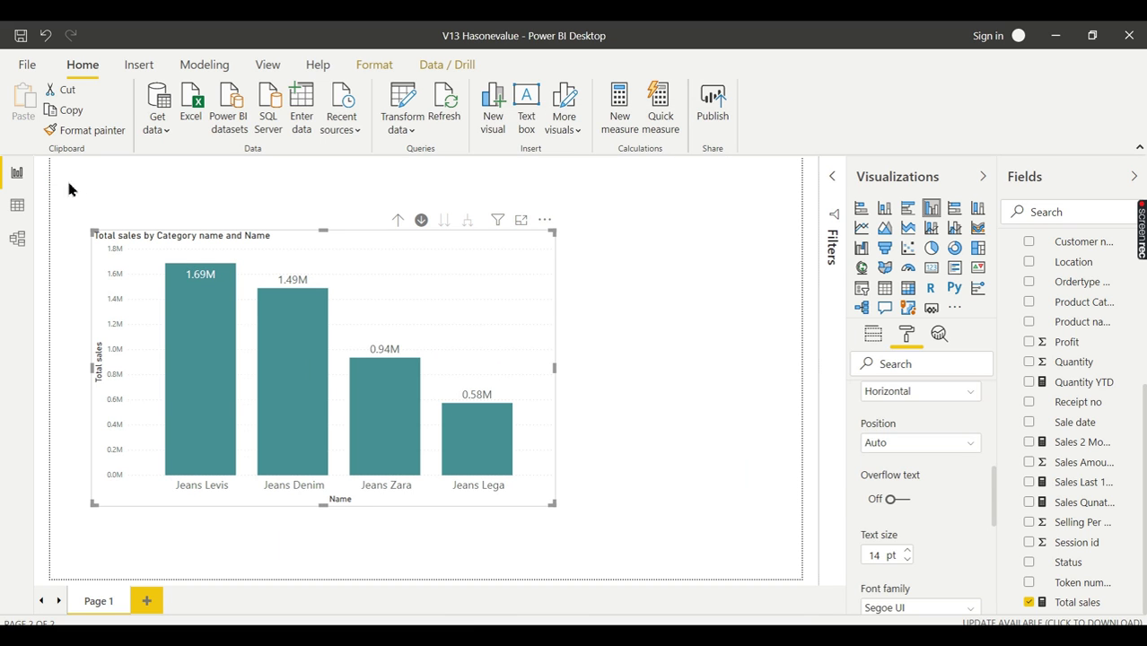
left_click(397, 220)
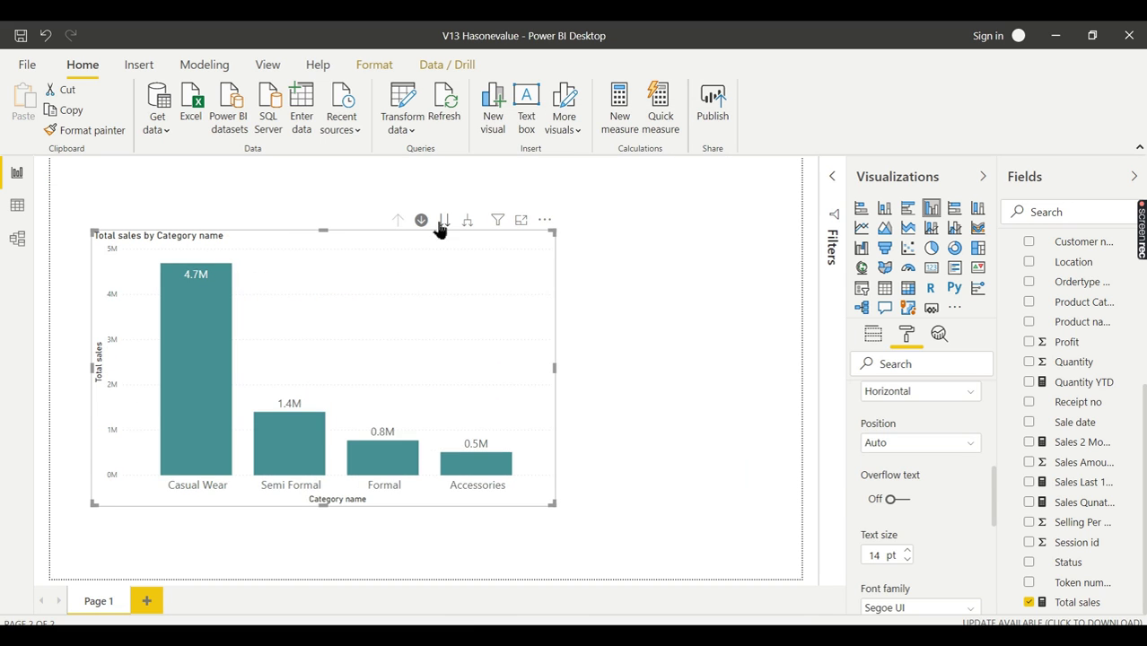
left_click(521, 221)
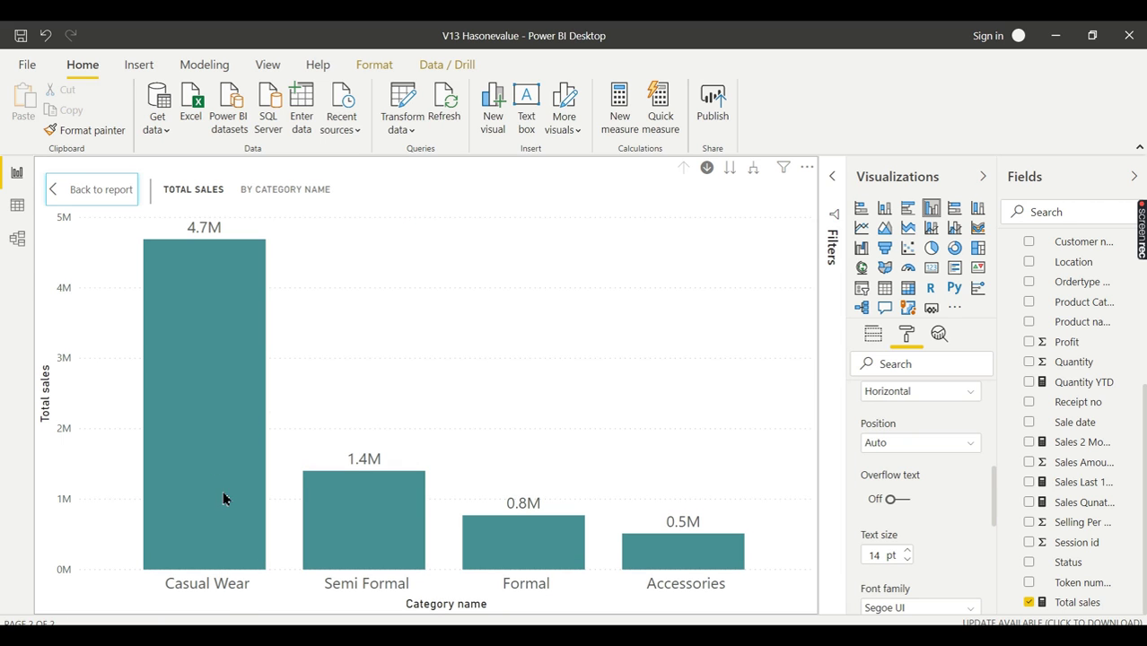
left_click(206, 285)
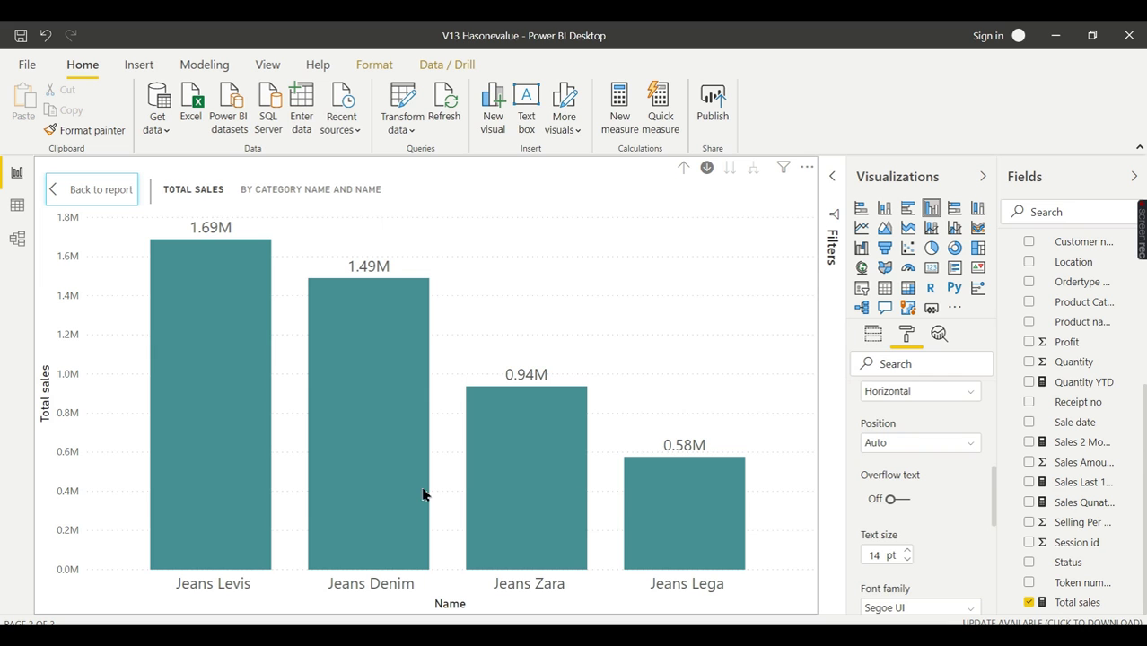
left_click(16, 203)
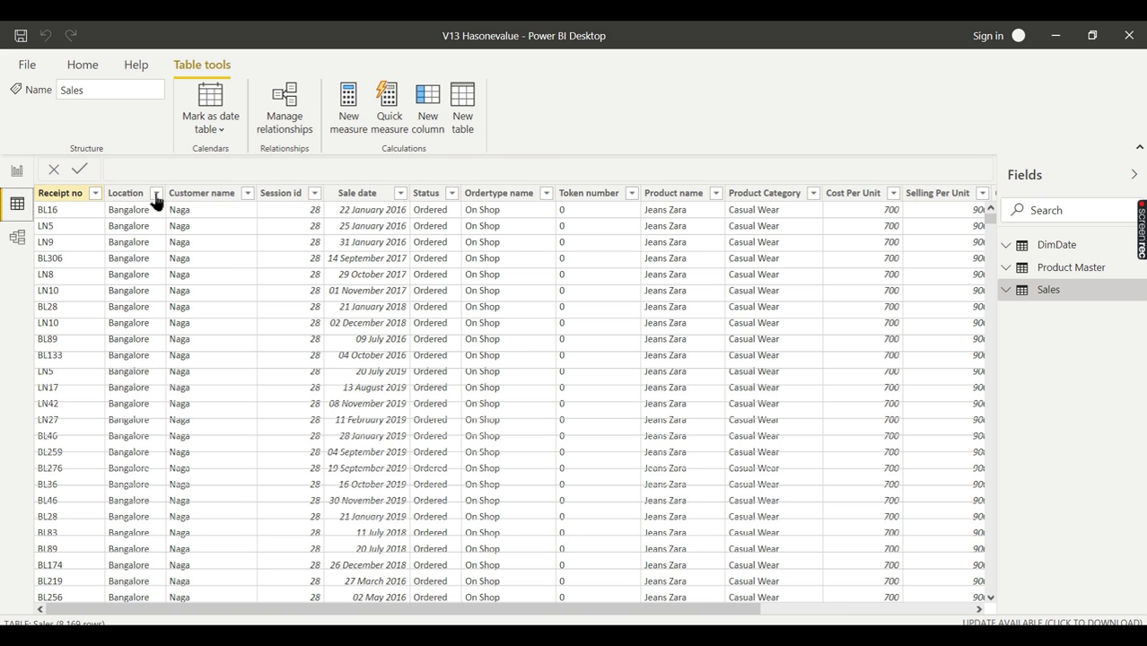
left_click(1059, 269)
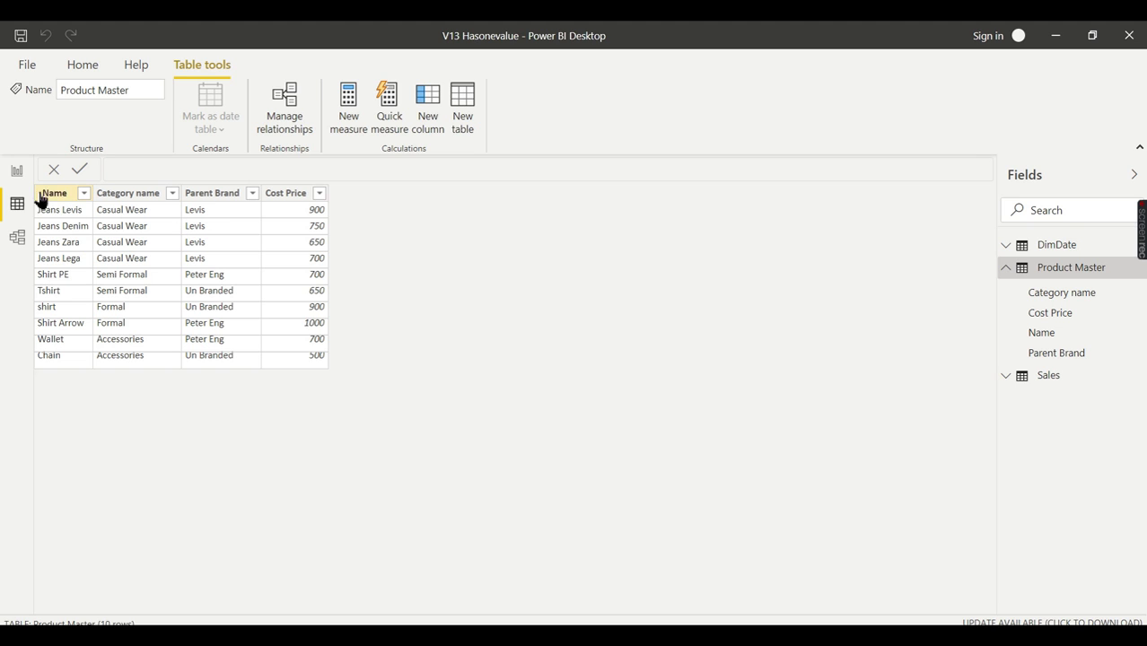
left_click(16, 174)
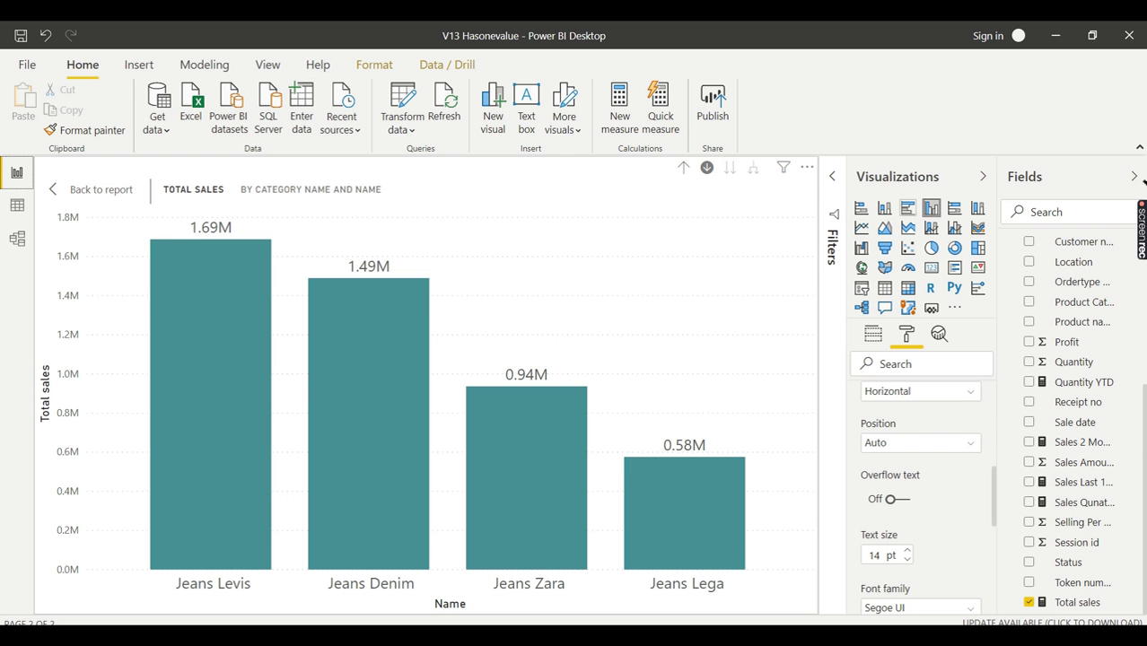
Return to the report page and convert the chart into a table.
left_click(79, 188)
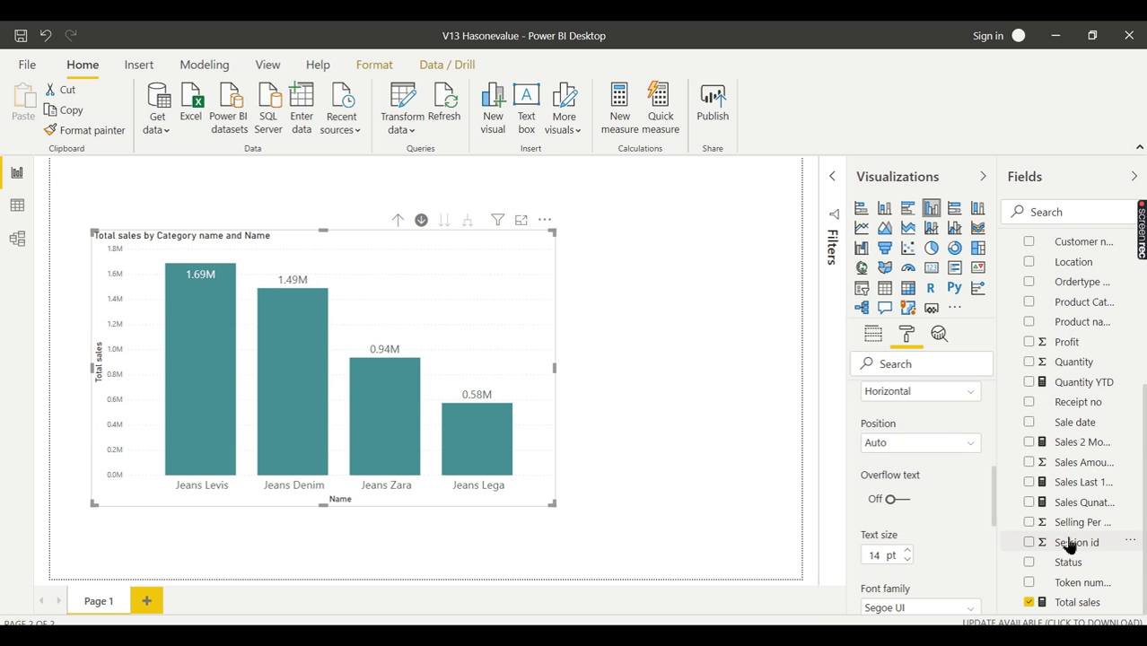
left_click(873, 333)
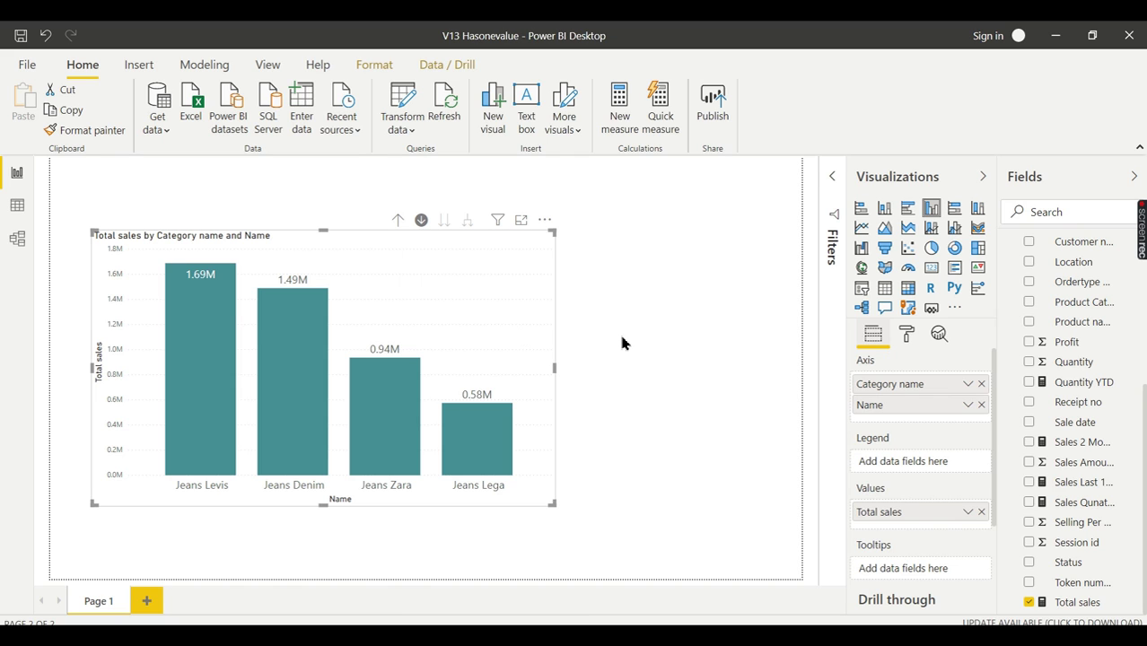
left_click(883, 290)
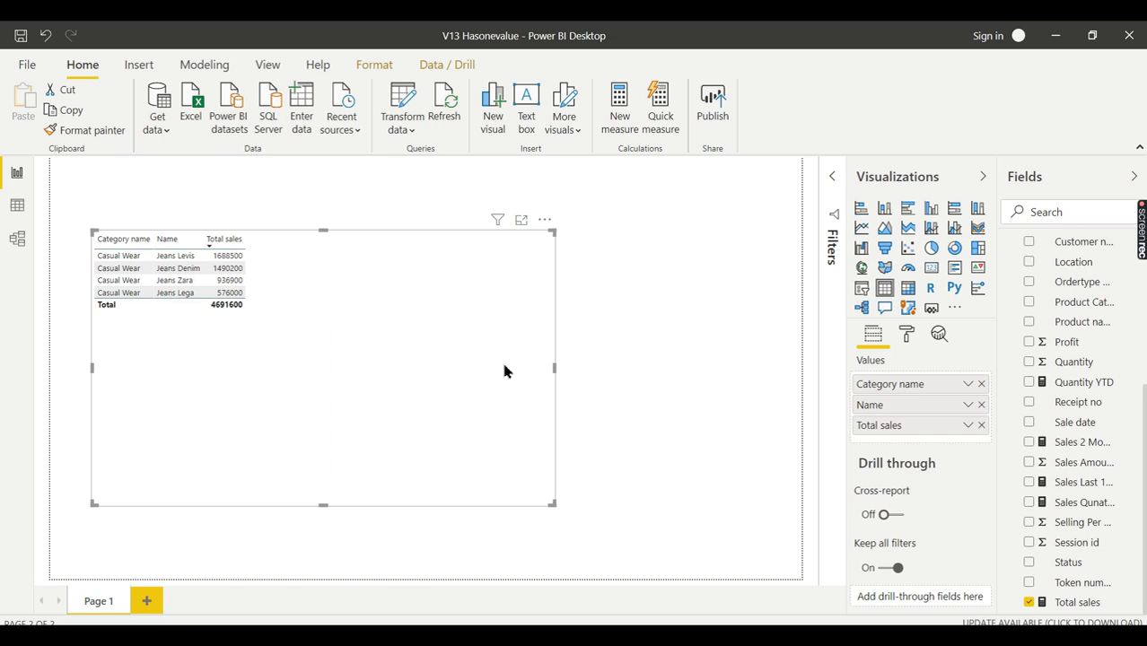
Revert to a column chart, drill up to category level, then make it a table again.
left_click(931, 209)
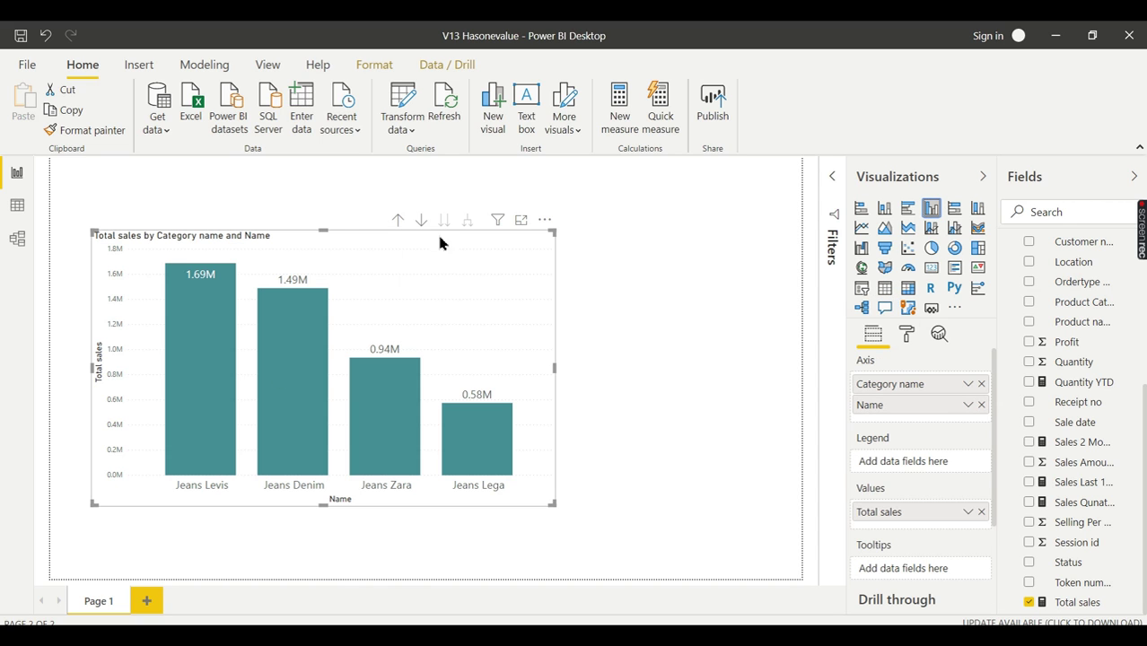
left_click(397, 220)
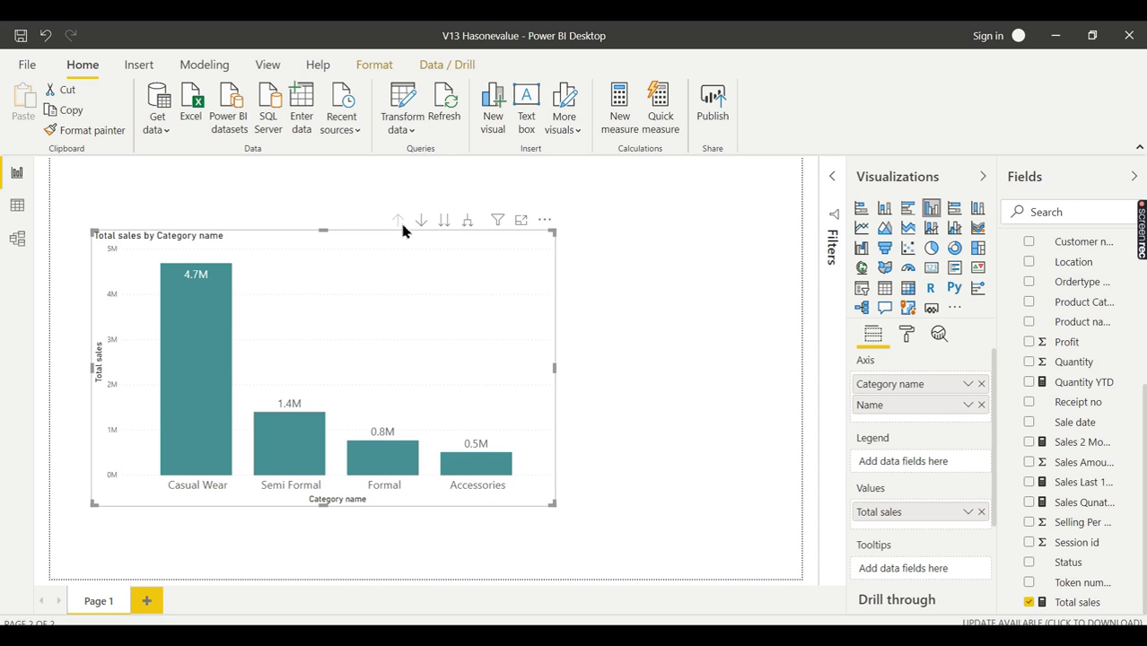
left_click(885, 291)
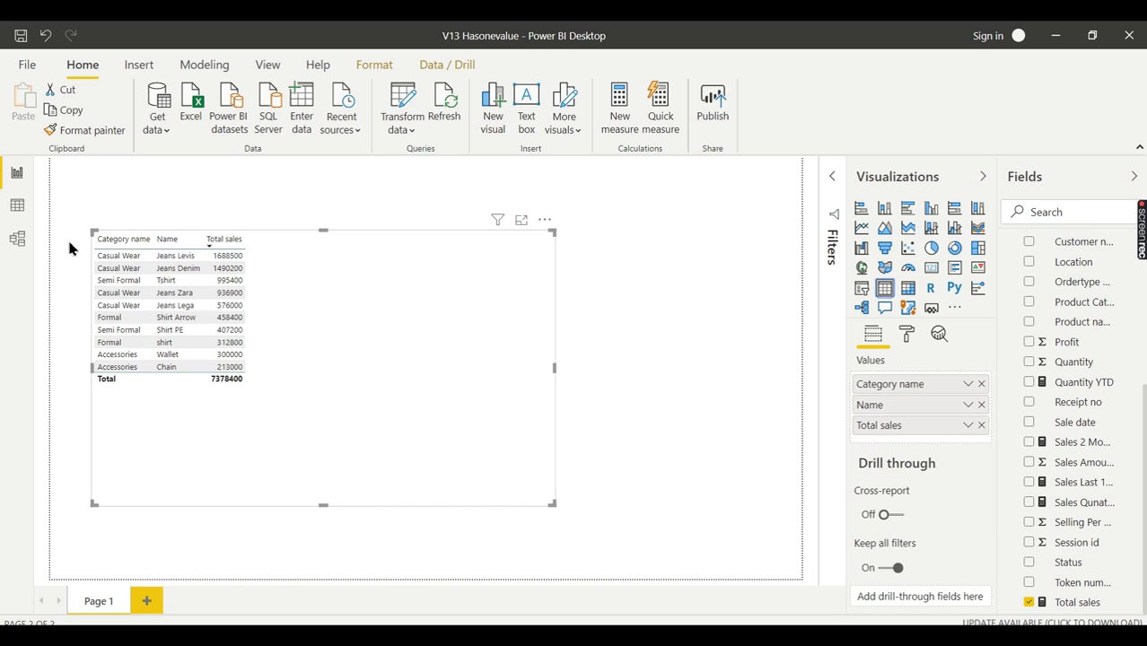
Sort the table ascending by Category name and collapse the Sales field list.
left_click(124, 240)
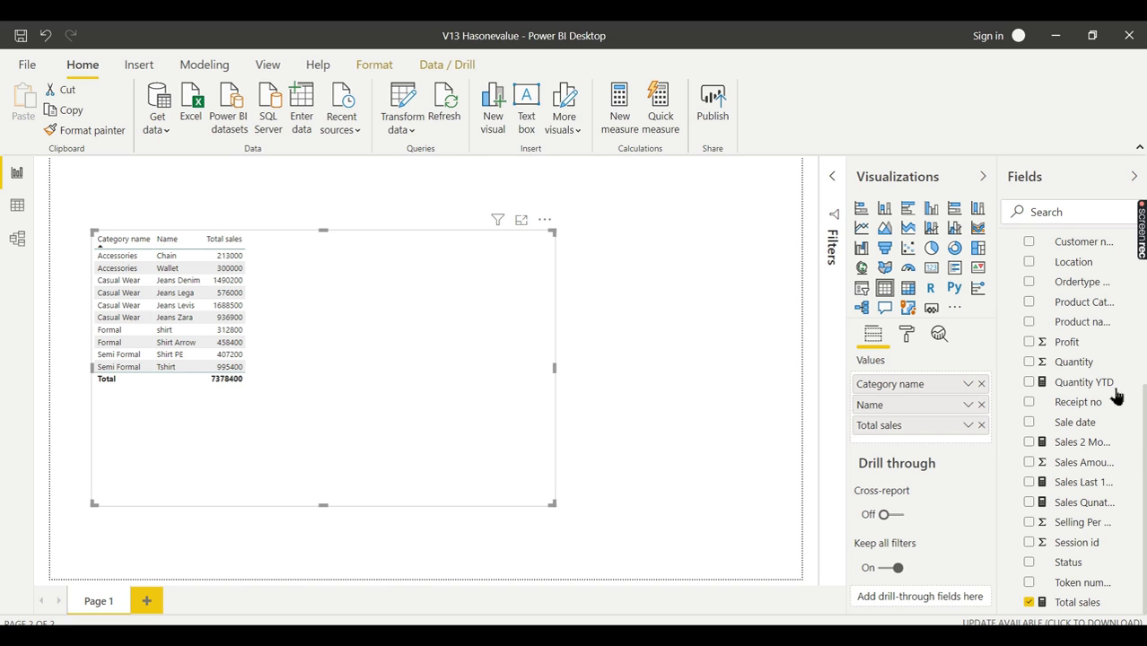
scroll(1116, 396, "up", 5)
left_click(1015, 377)
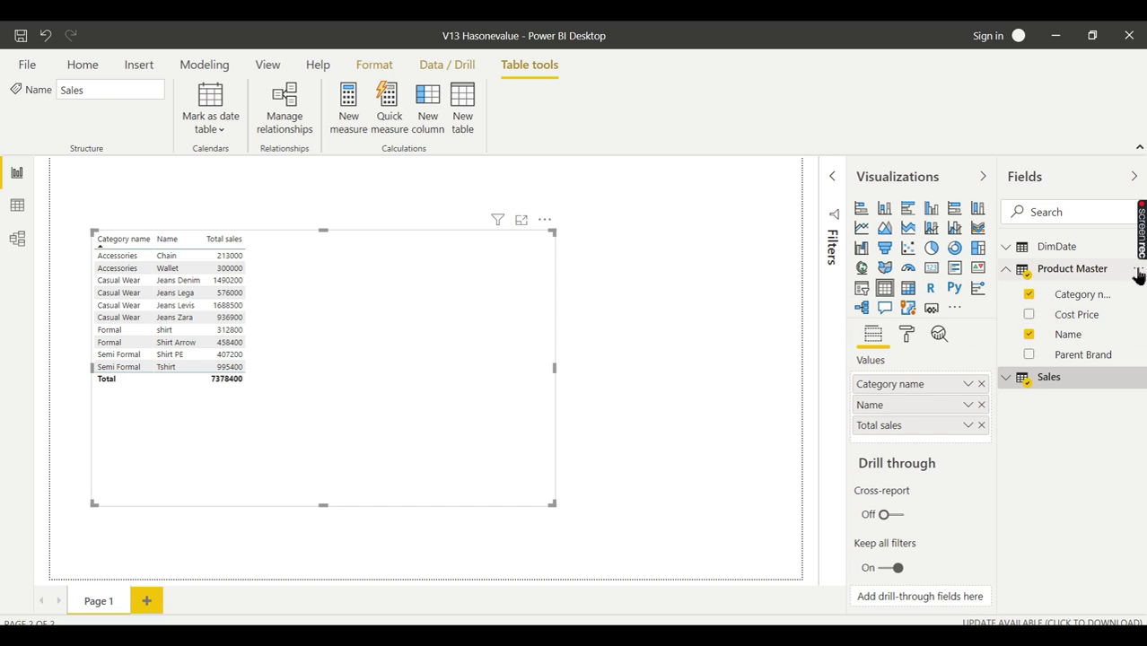
Create the Product Master measure CostPrice = Sum('Product Master'[Cost Price]).
left_click(1136, 271)
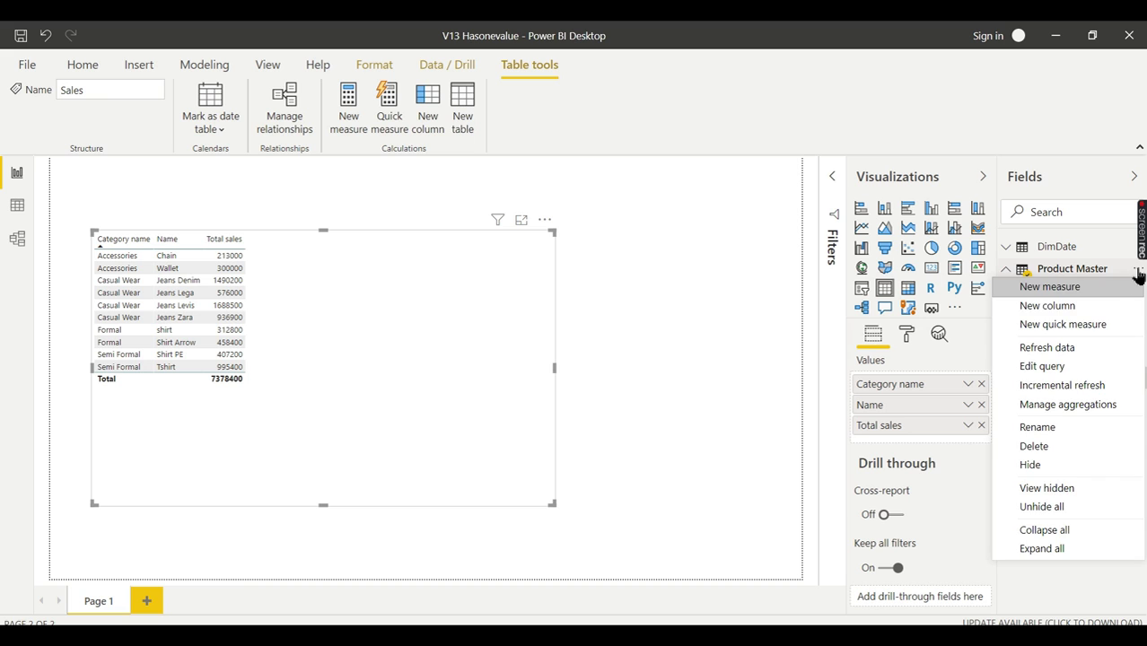
left_click(1069, 295)
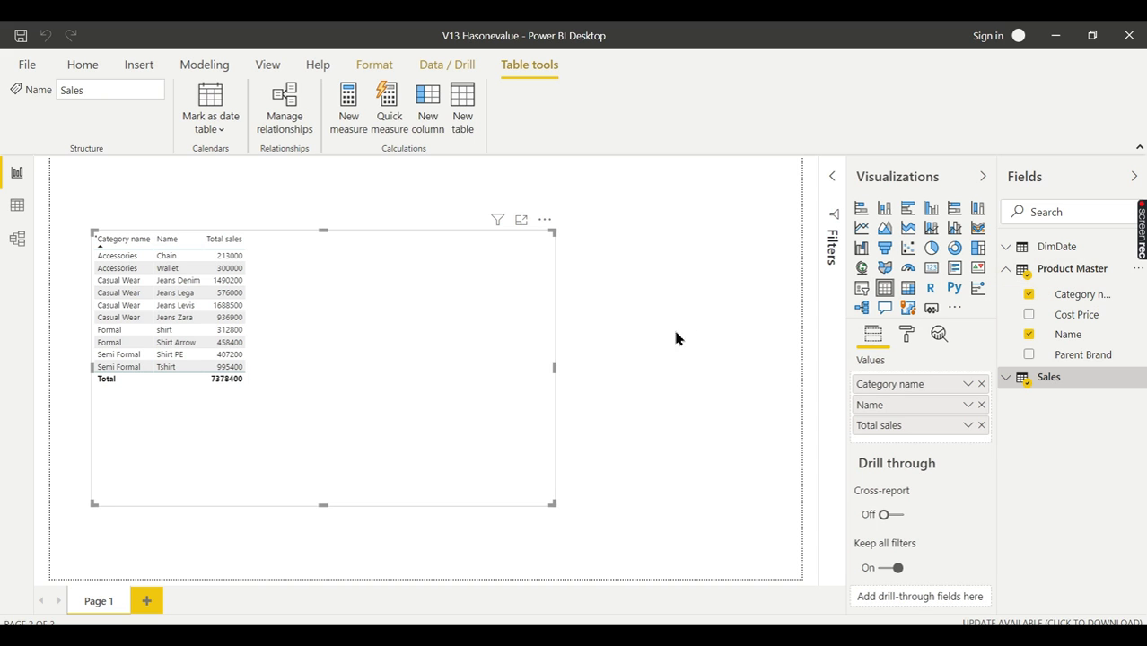
double_click(135, 171)
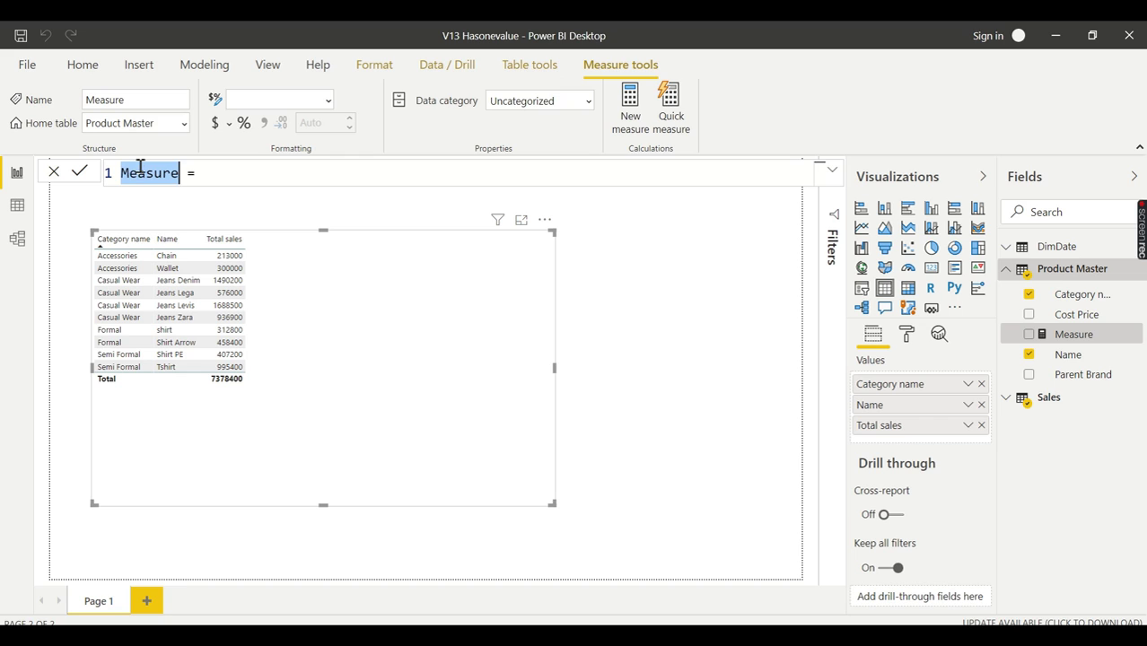
type("Cost")
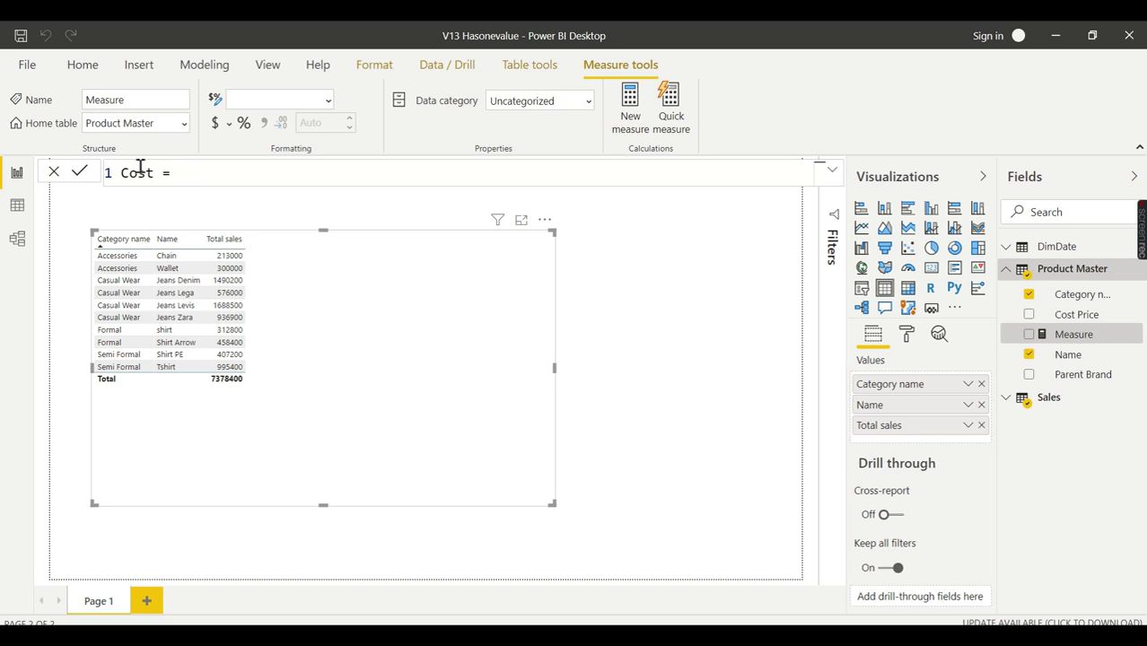
type("Price = ")
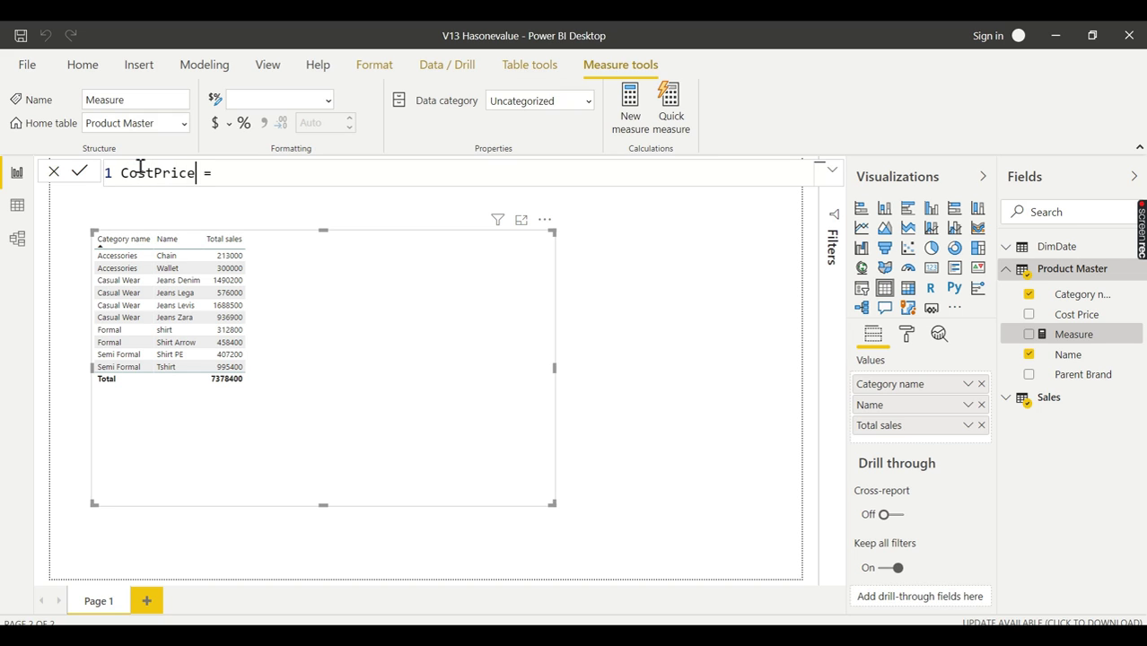
type("Su")
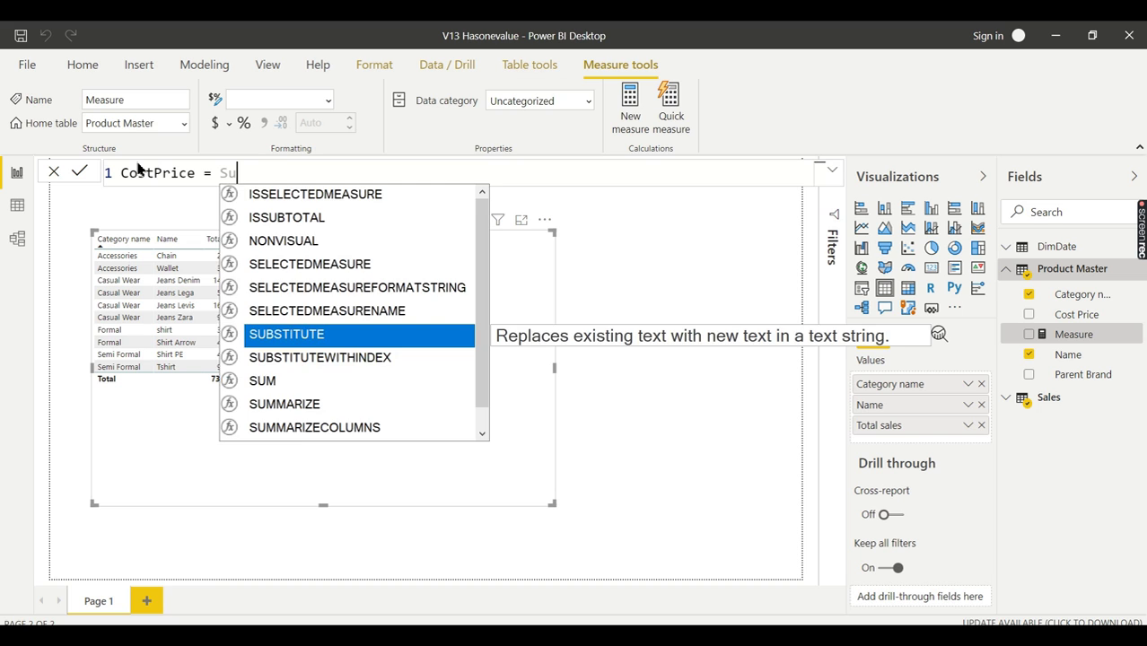
type("m(cost")
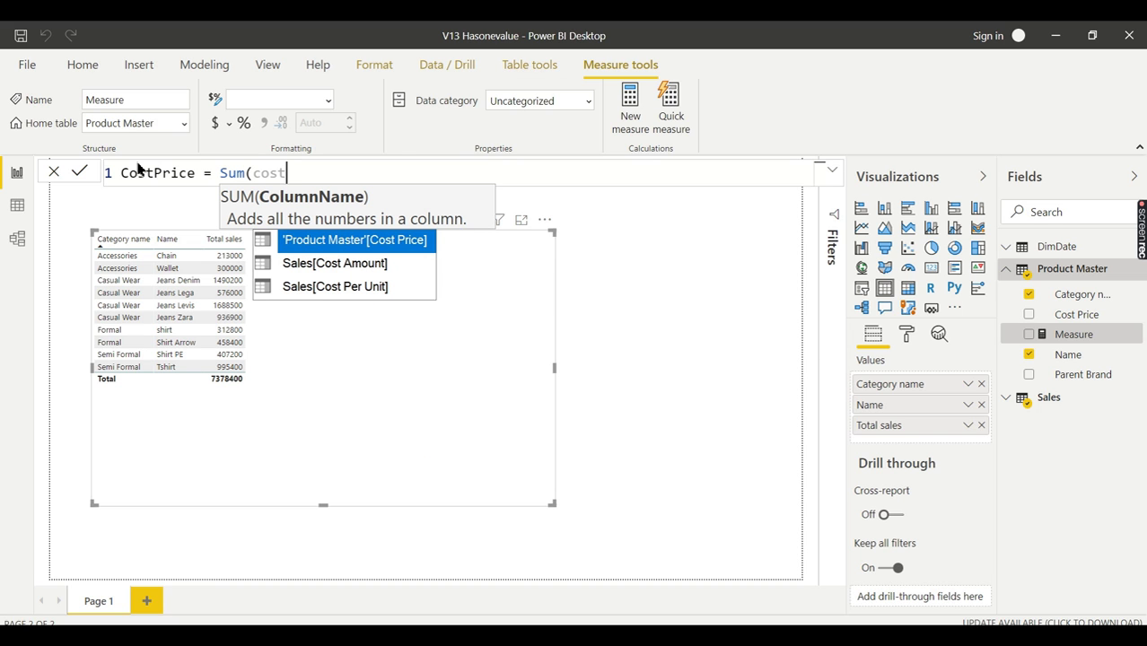
left_click(415, 244)
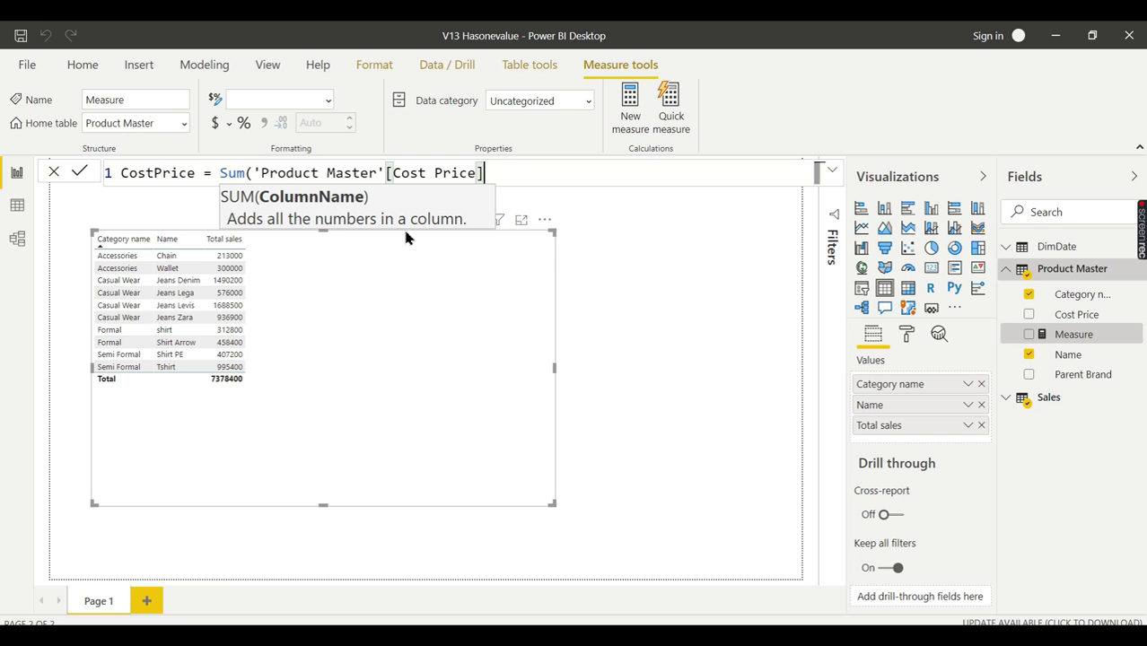
type(")")
key("Return")
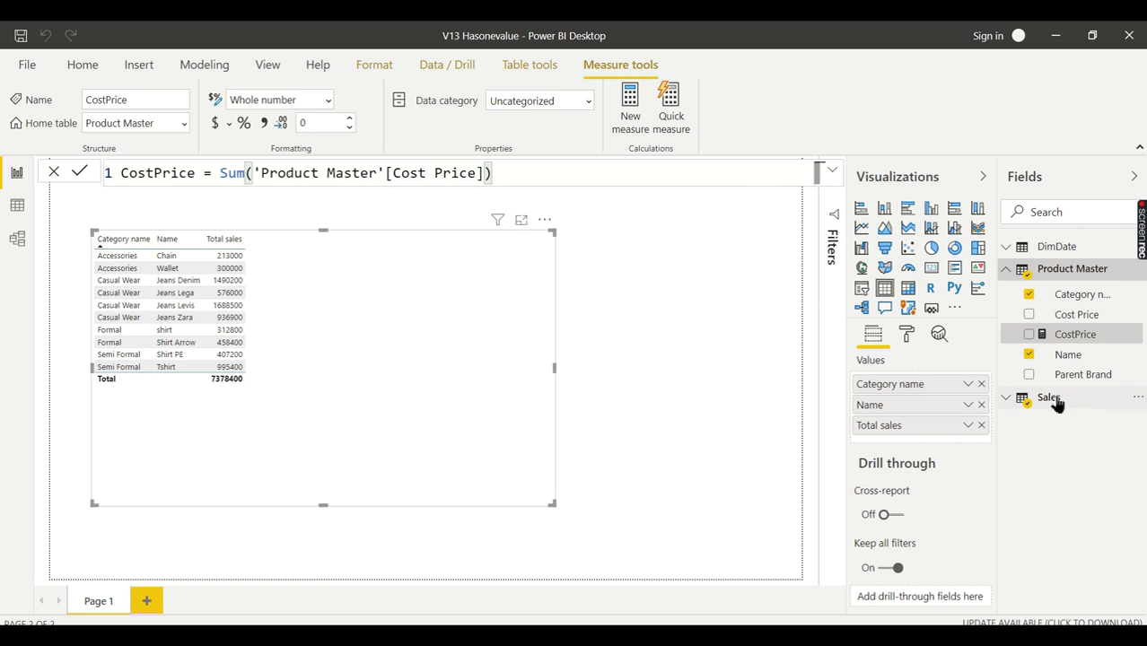
Start a new Sales table measure named New SalesCost Amt.
left_click(1010, 269)
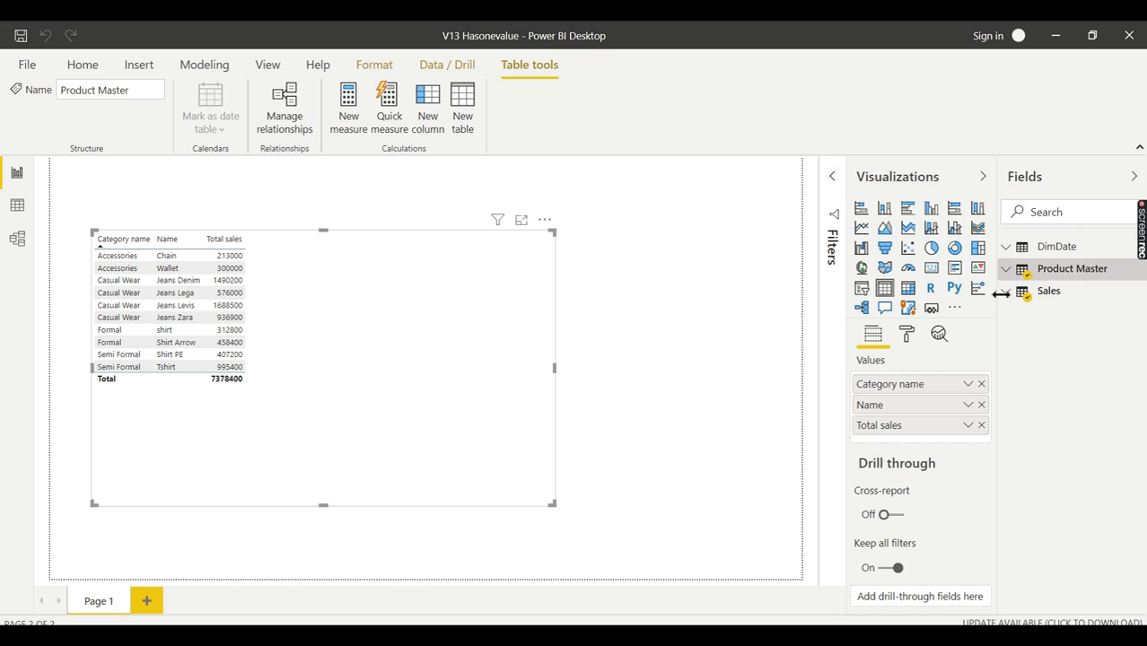
left_click(1136, 296)
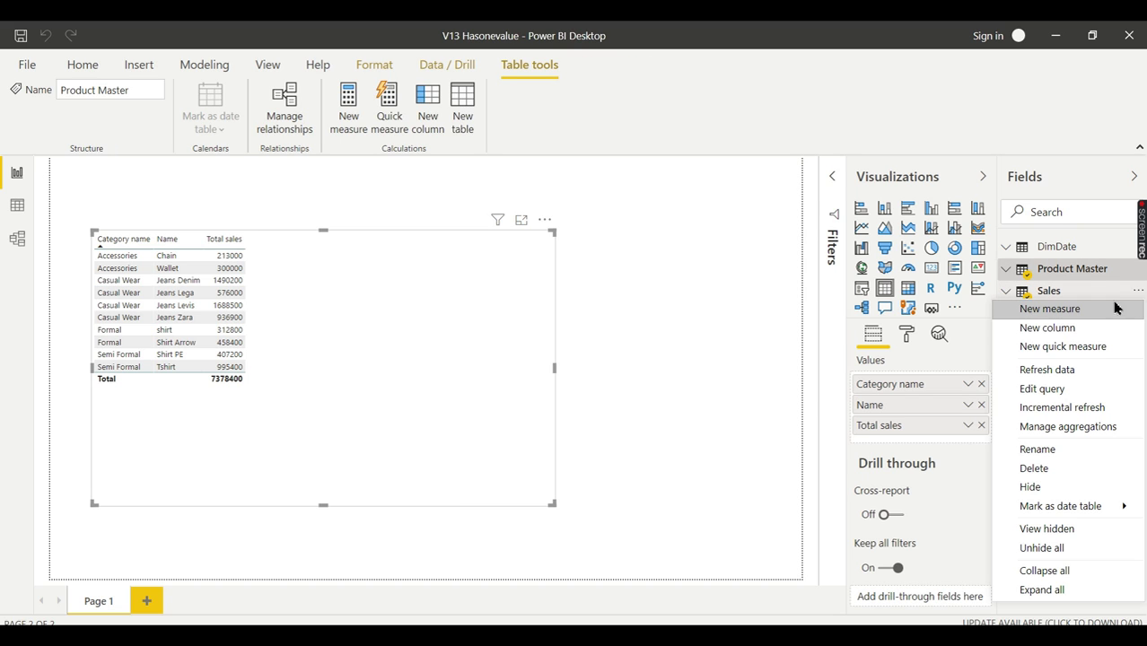
left_click(1055, 319)
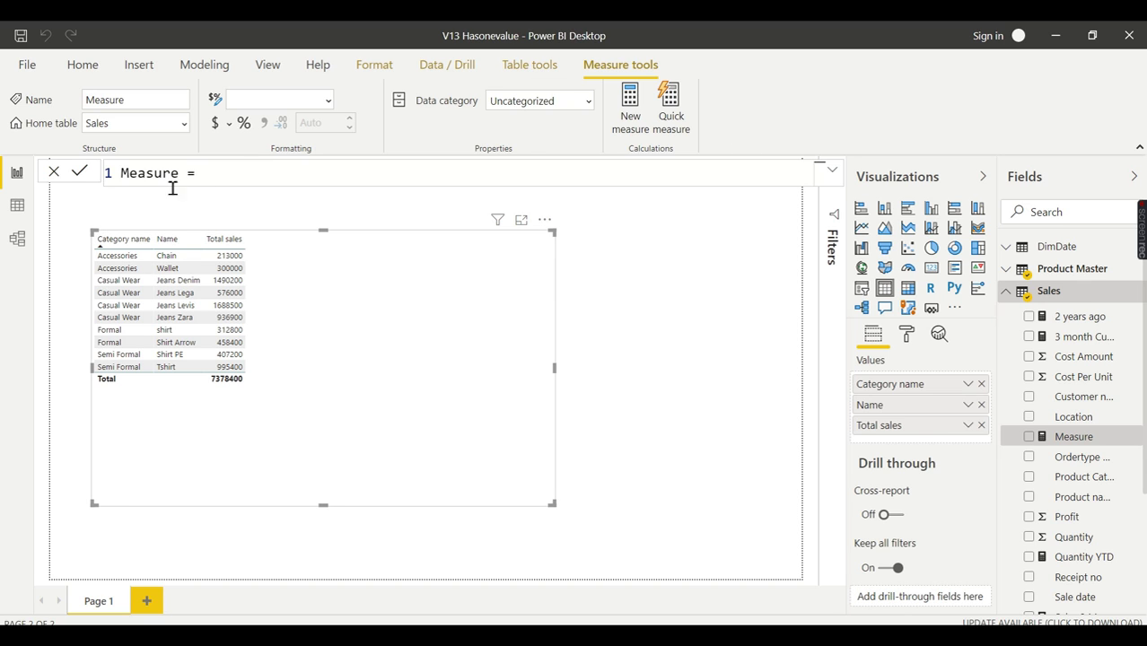
double_click(161, 179)
type("New")
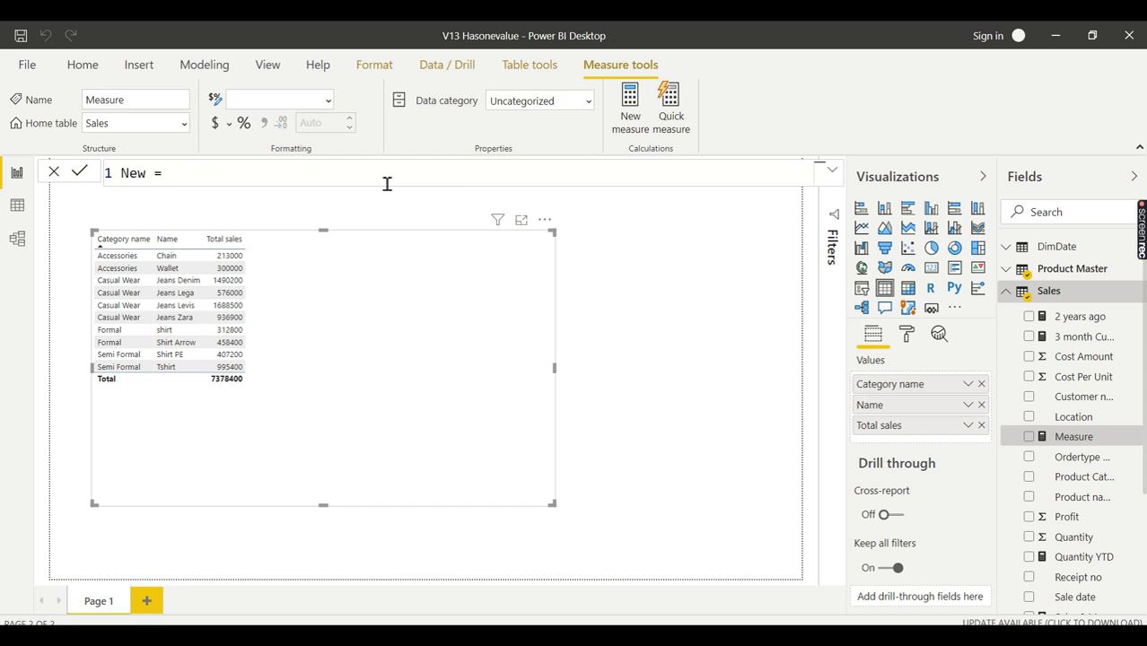
type("se")
key("BackSpace")
key("BackSpace")
key("BackSpace")
type("Sales ")
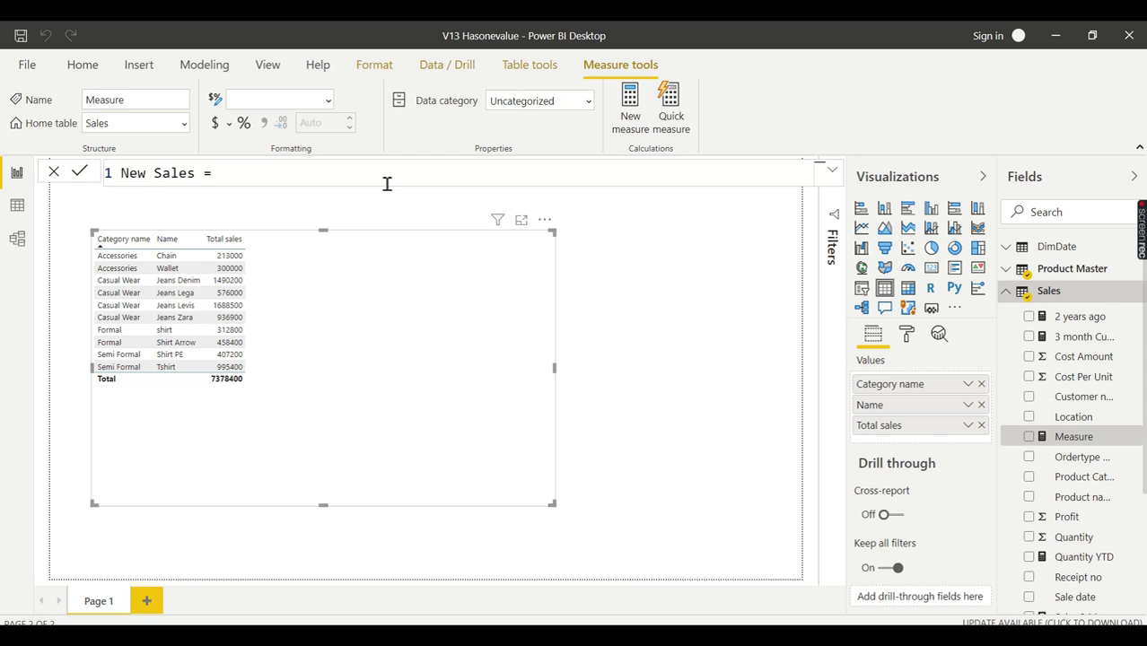
type("Cost Amt")
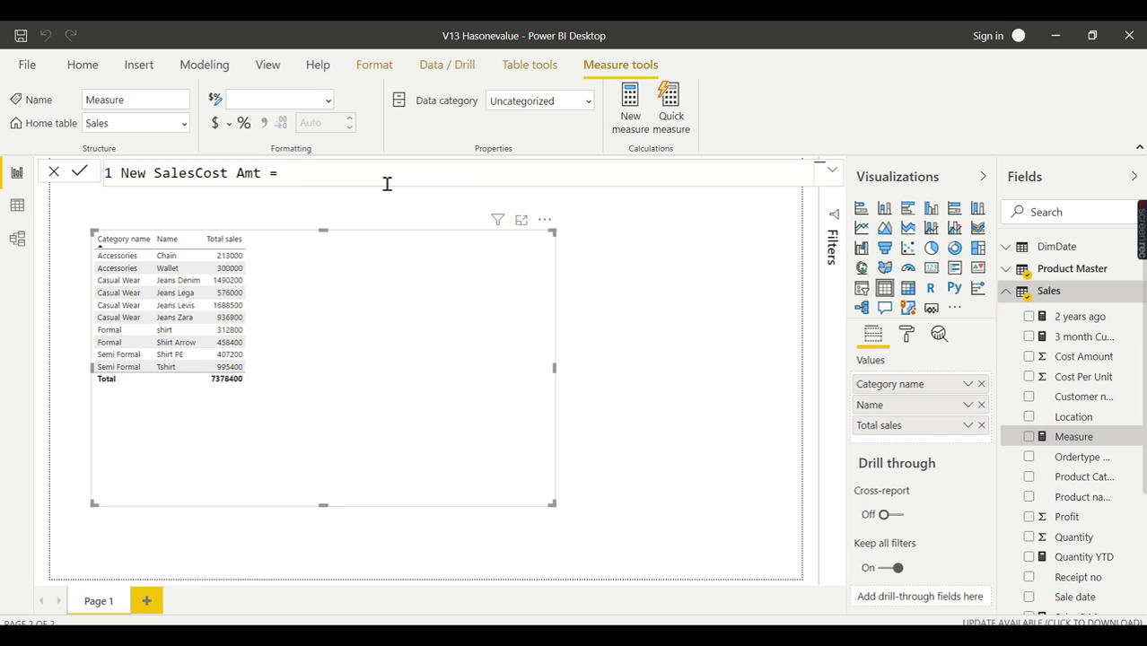
Enter the formula IF(HASONEVALUE('Product Master'[Name]),[CostPrice],[Total sales]).
type("If(")
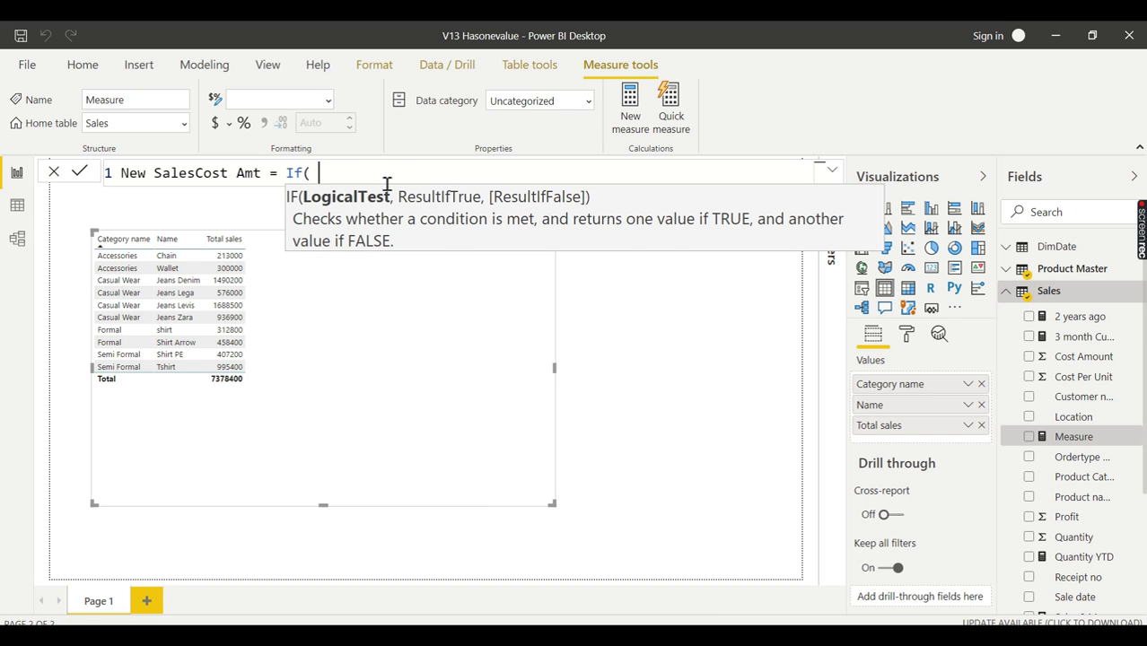
type(" has")
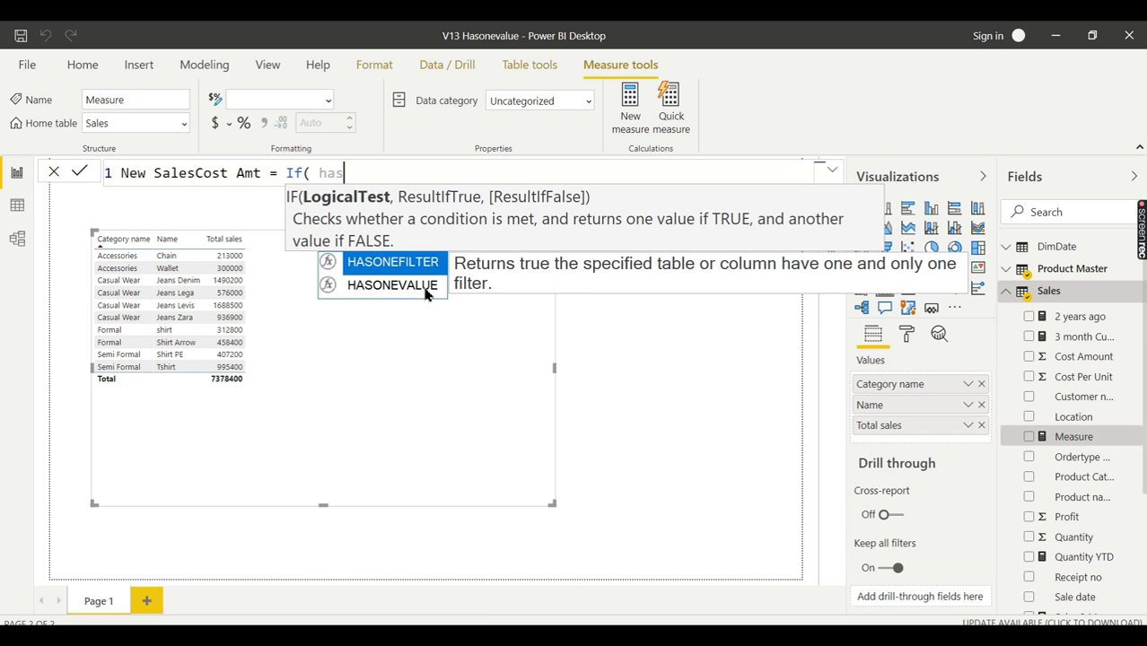
left_click(429, 283)
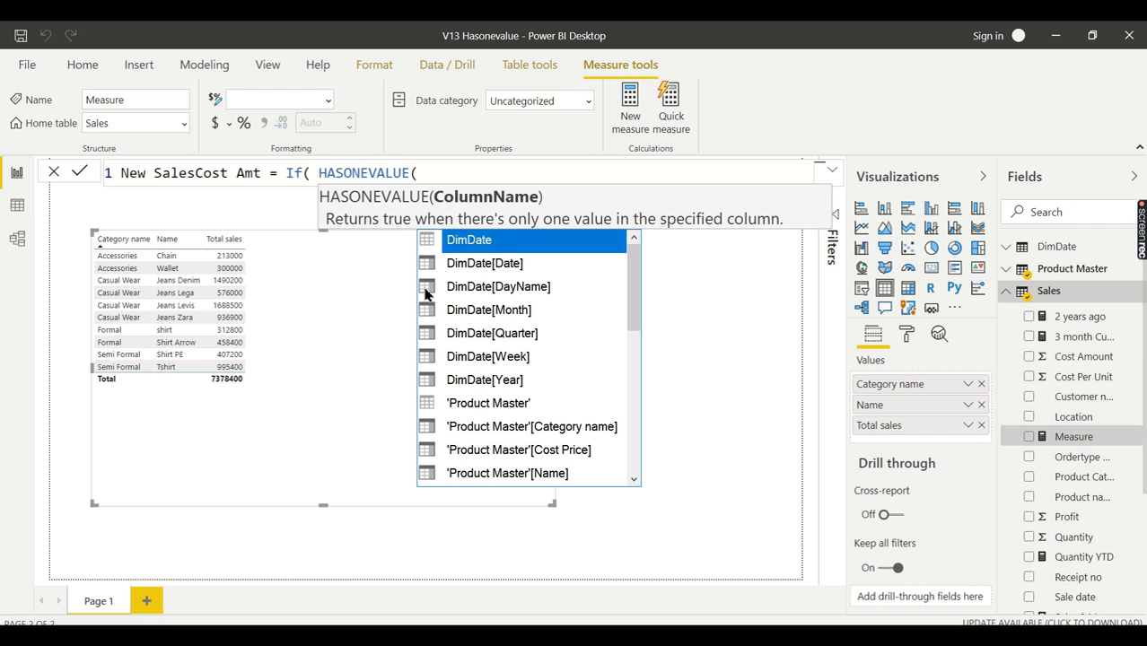
type("Pr")
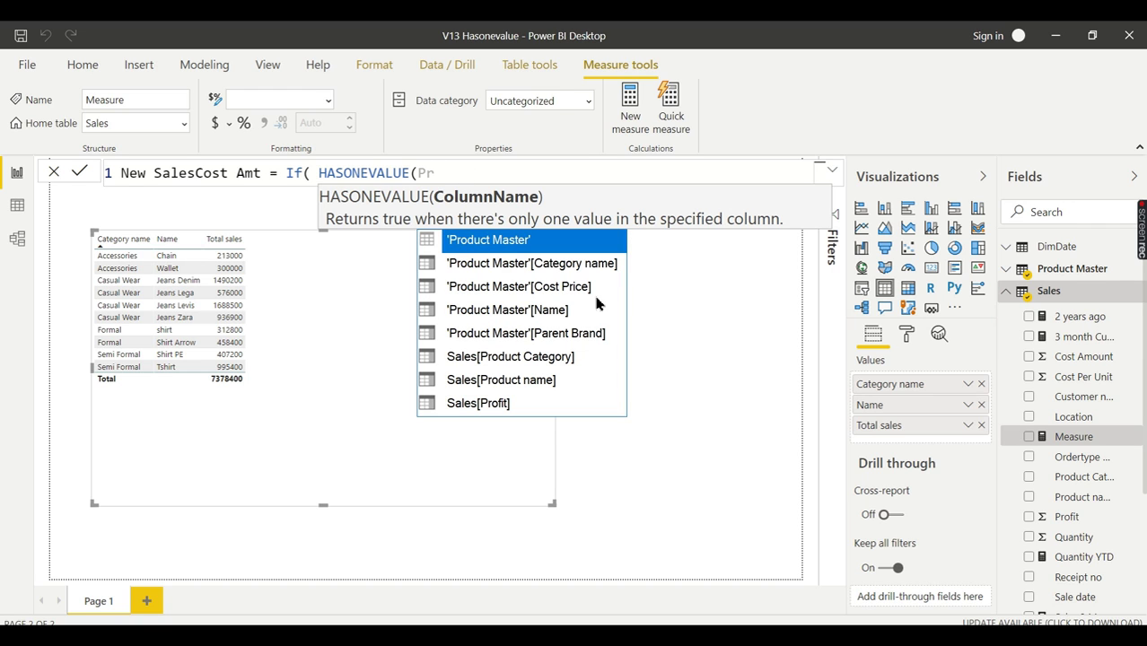
left_click(574, 311)
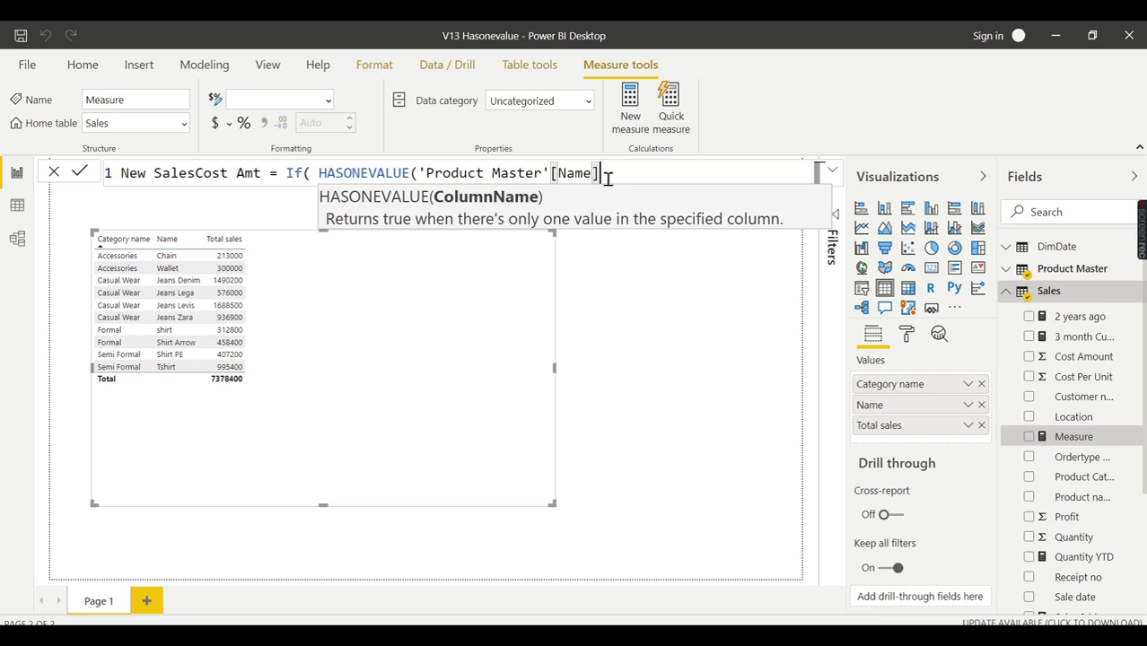
type(")")
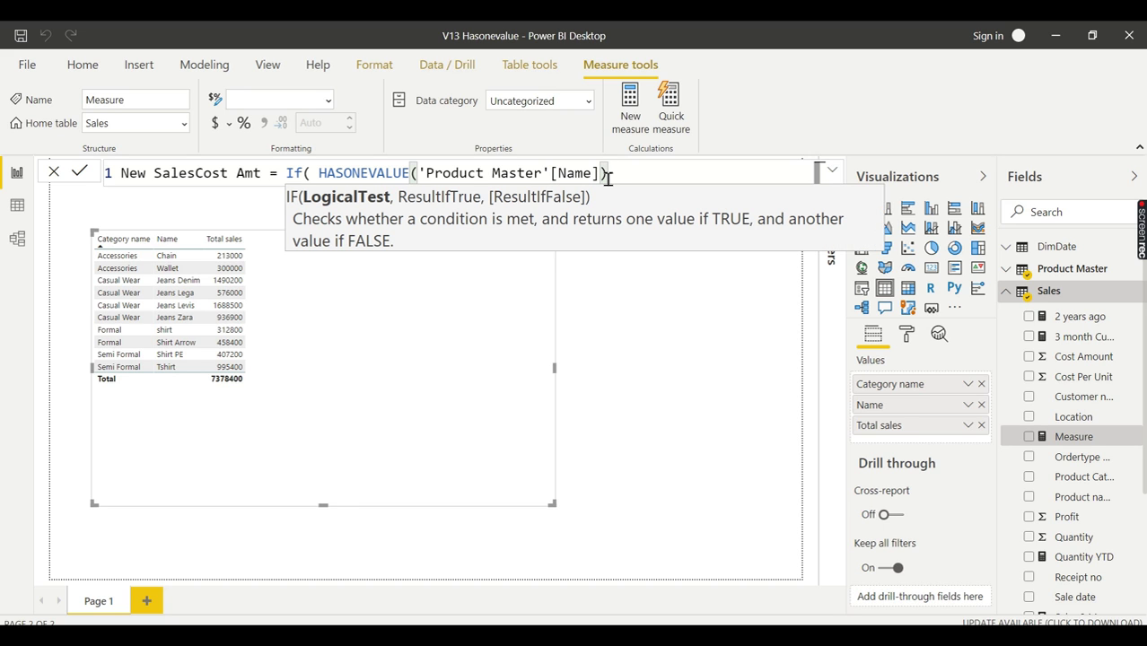
type(",")
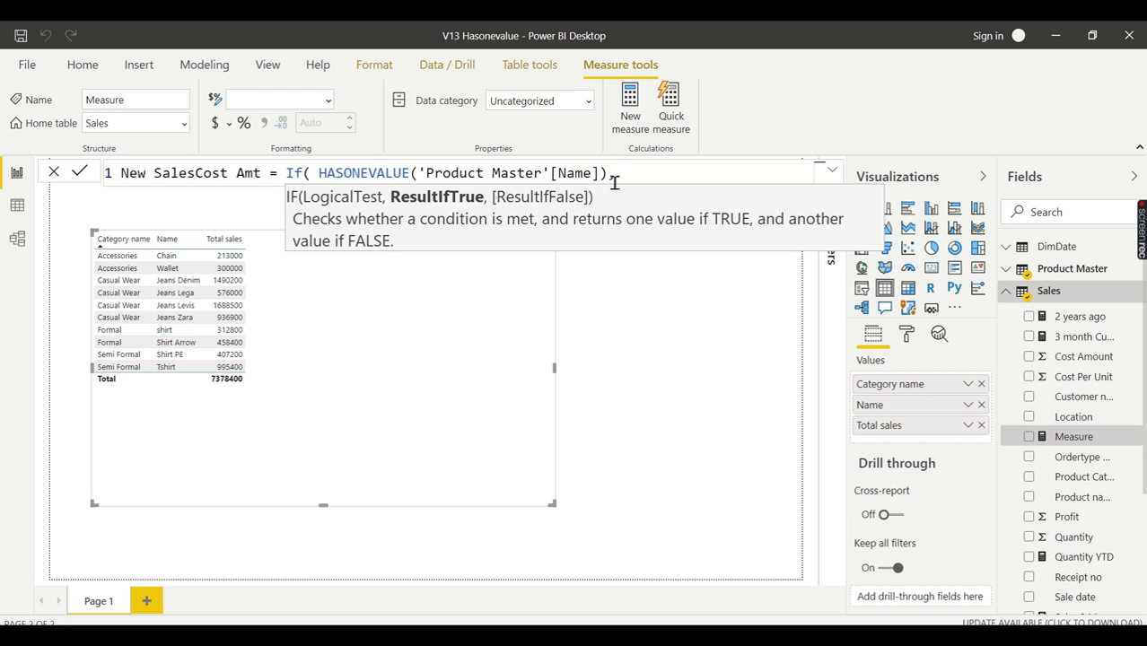
type("Cost")
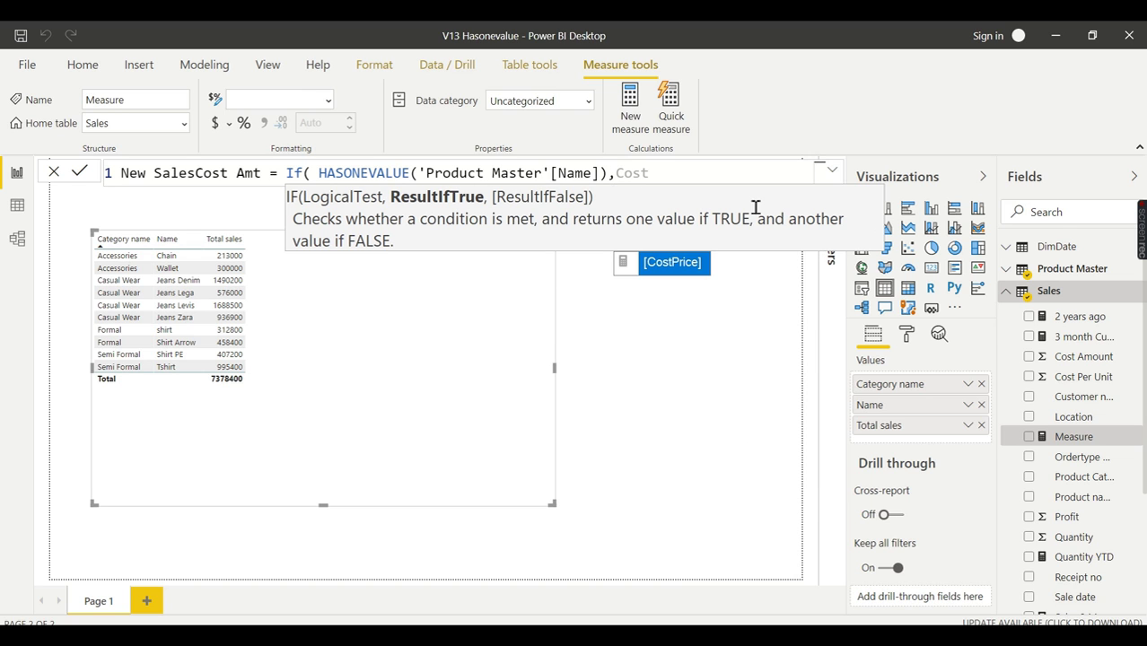
left_click(676, 263)
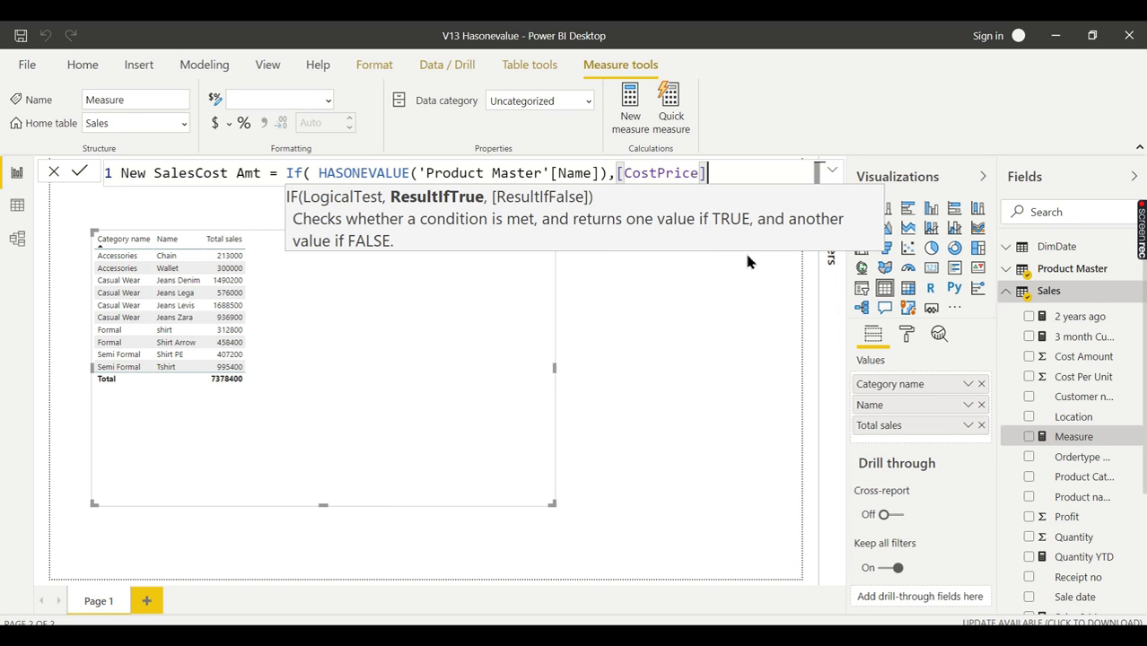
type(",Tot")
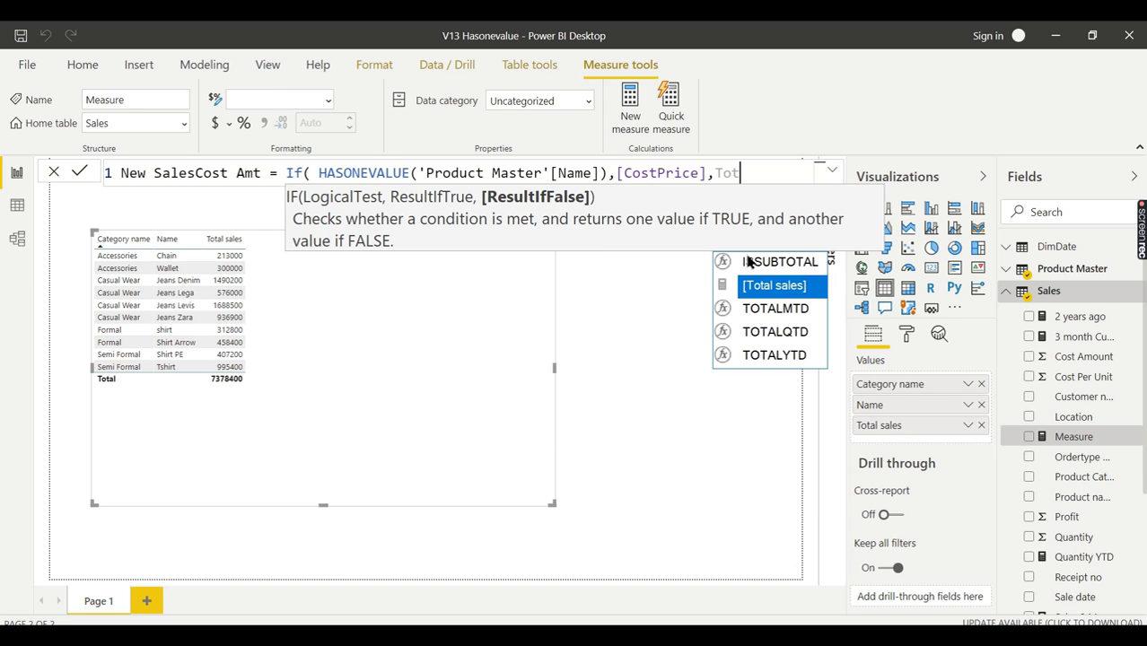
left_click(780, 298)
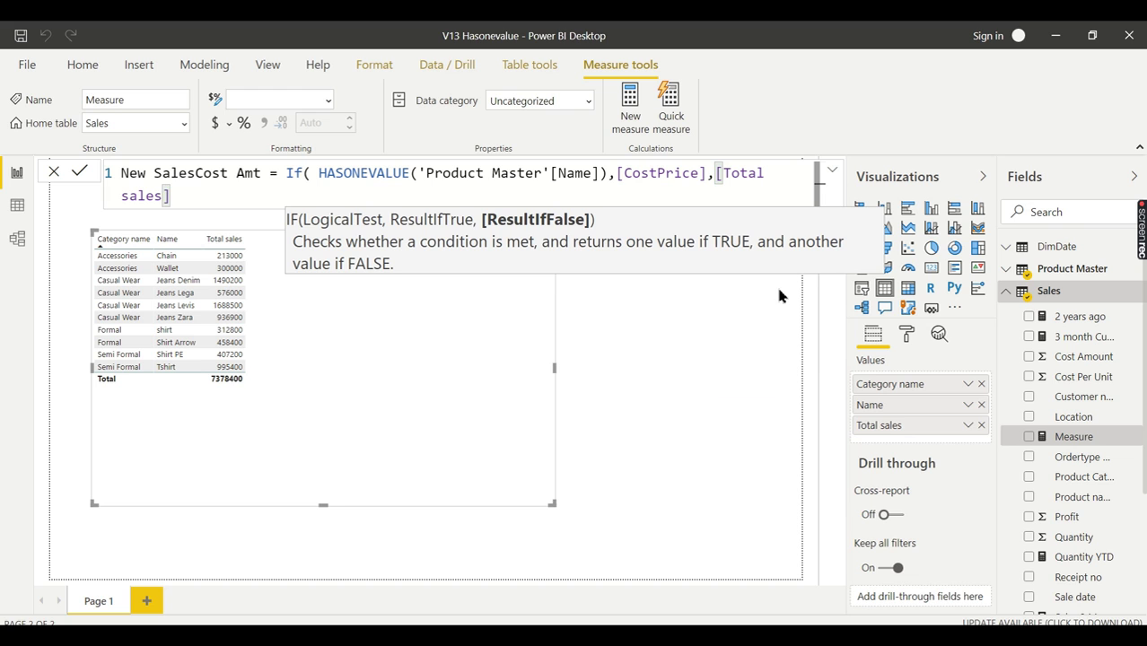
type(")")
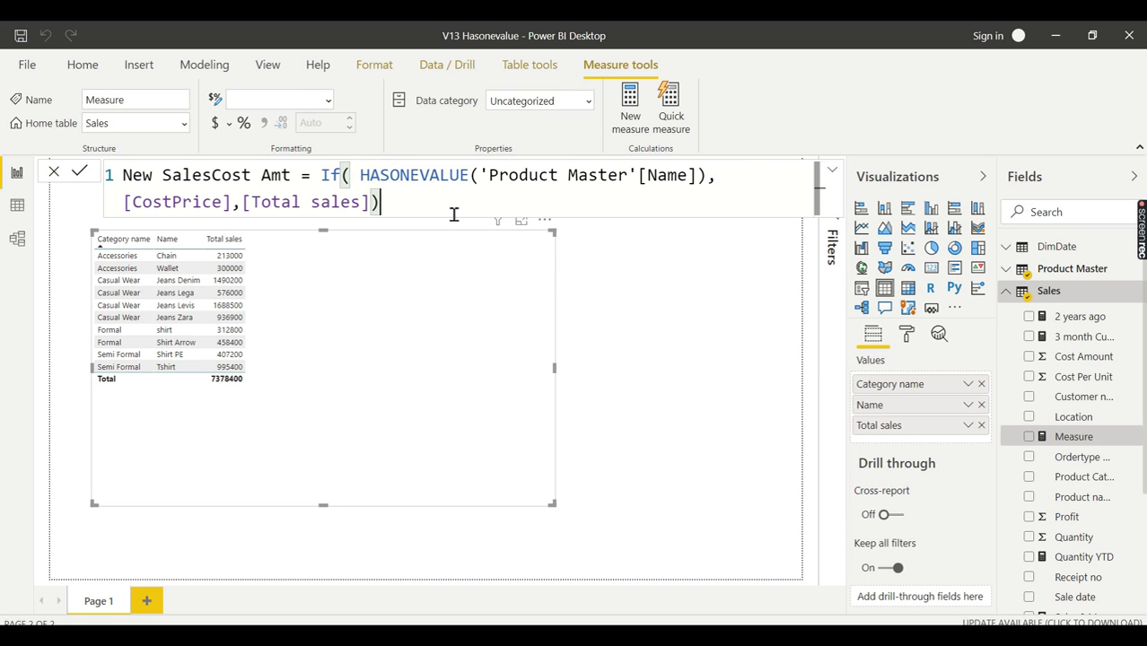
scroll(455, 212, "up", 3)
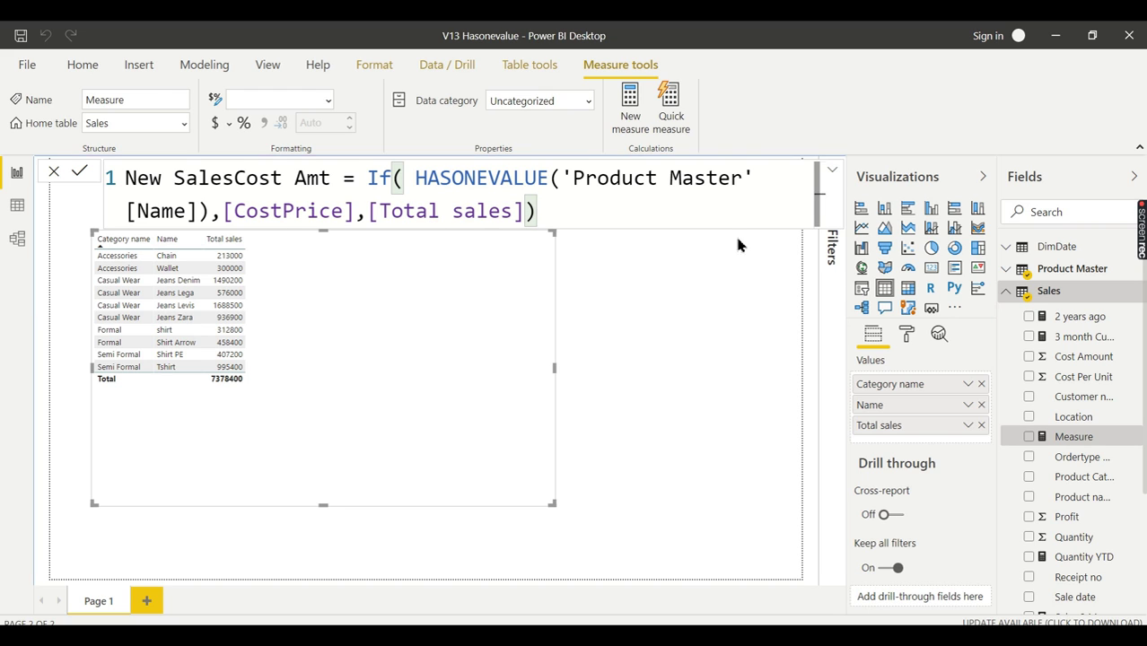
Commit New SalesCost Amt and add it to the enlarged table, showing per-product cost prices.
key("Return")
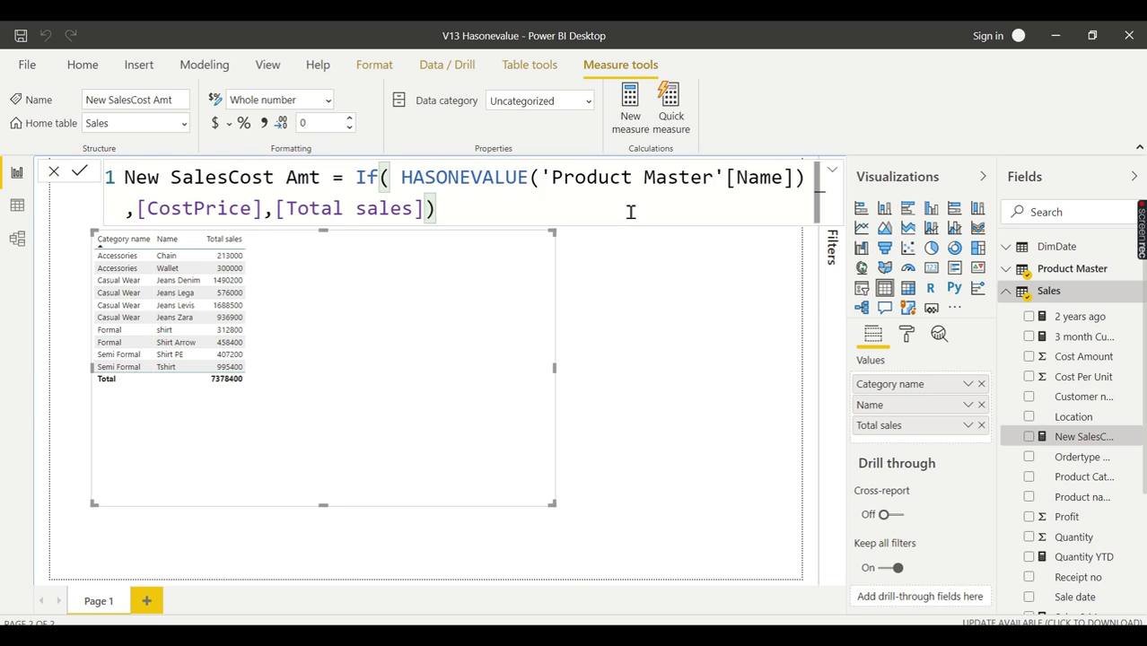
scroll(628, 208, "down", 3, "ctrl")
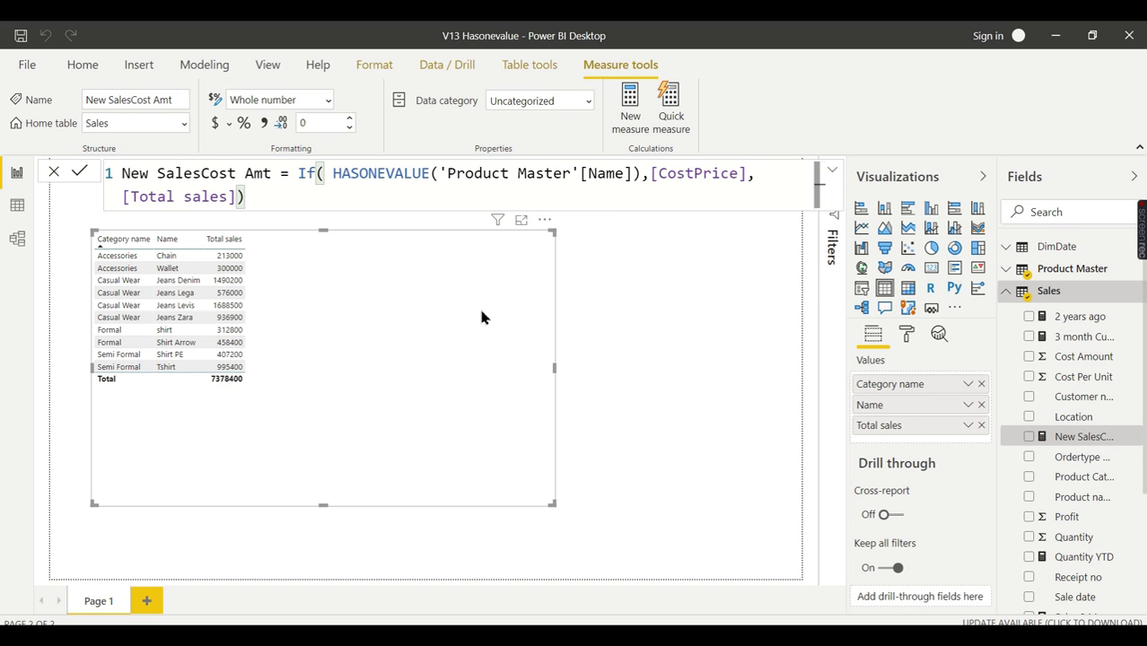
left_click(521, 219)
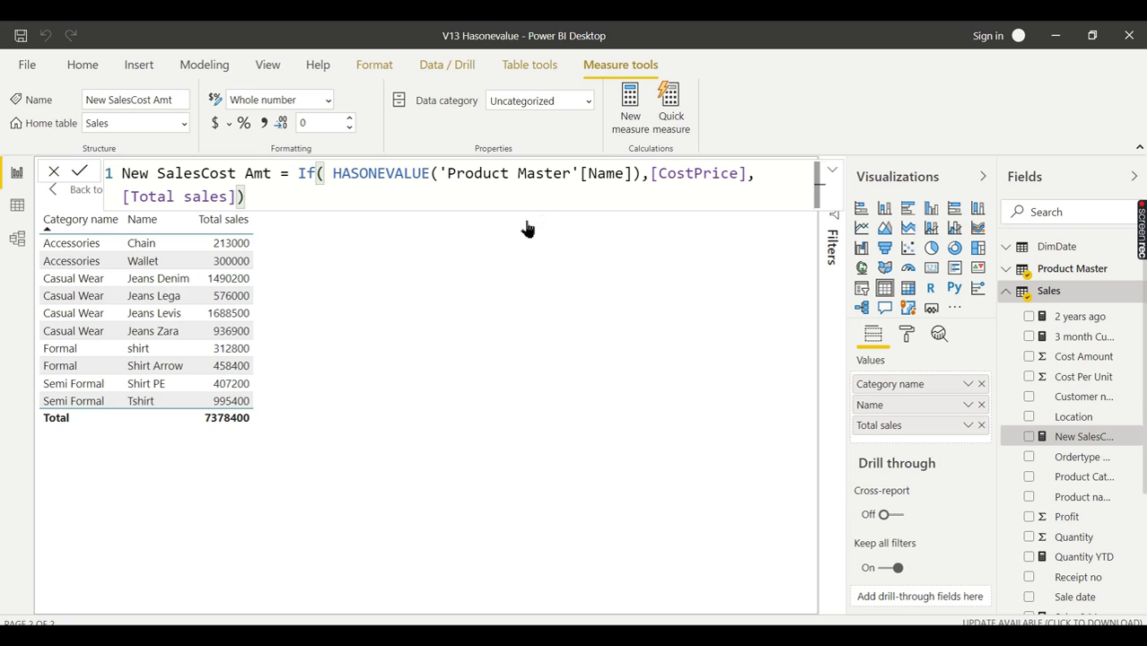
left_click(1030, 437)
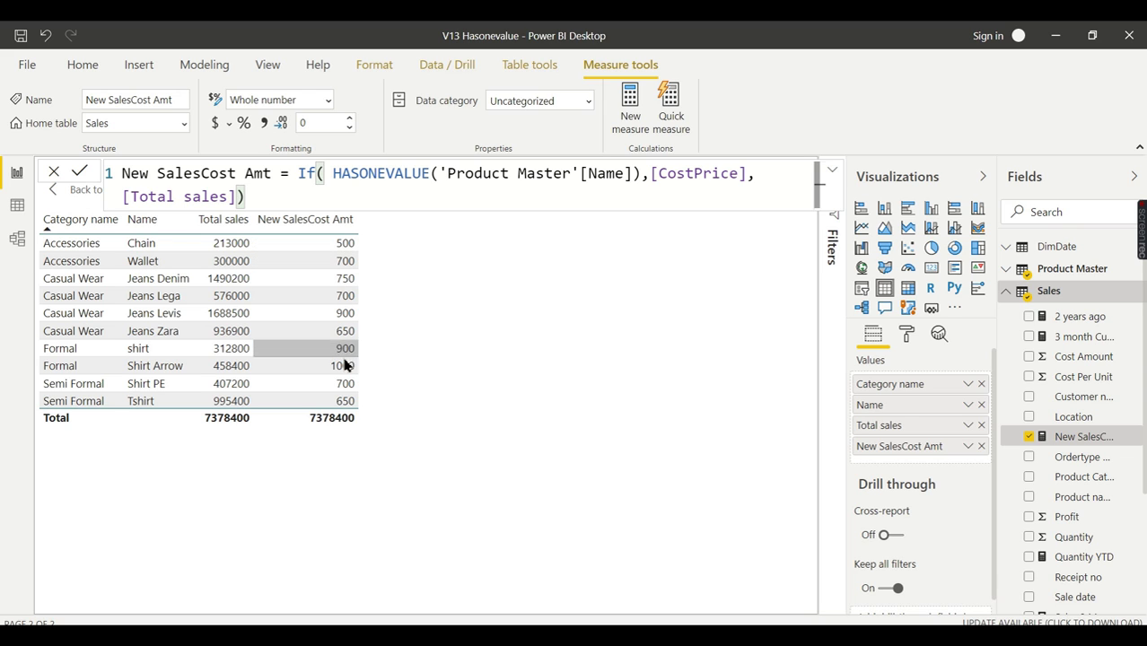
Convert the table back to a clustered column chart with Name on the axis, enlarged.
left_click(932, 210)
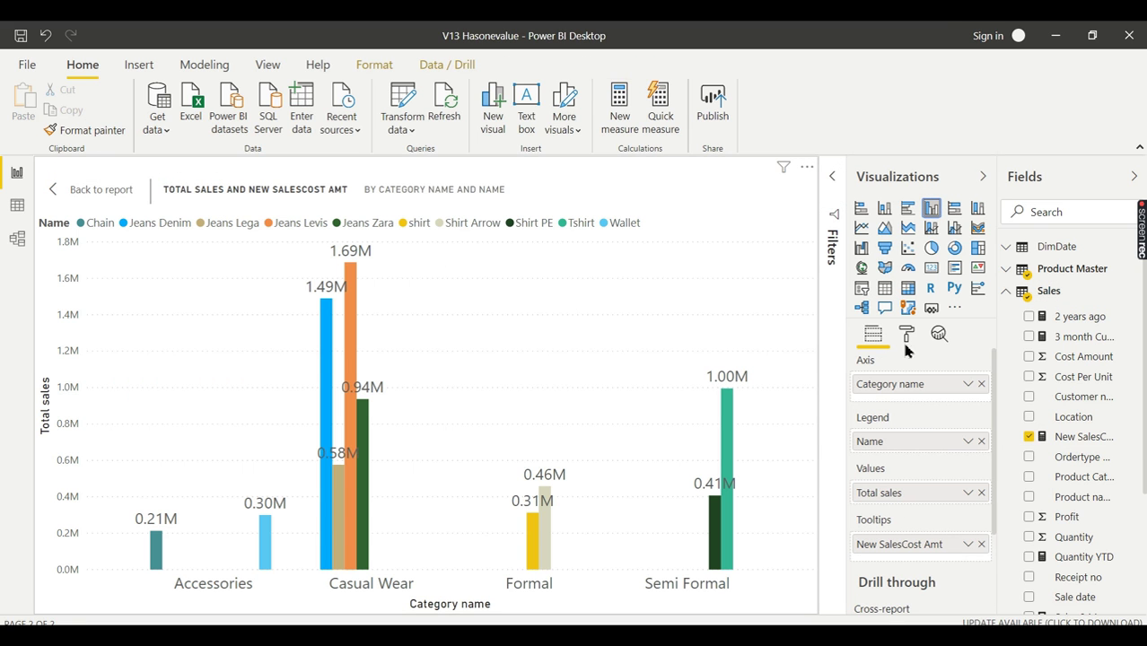
left_click_drag(921, 442, 920, 404)
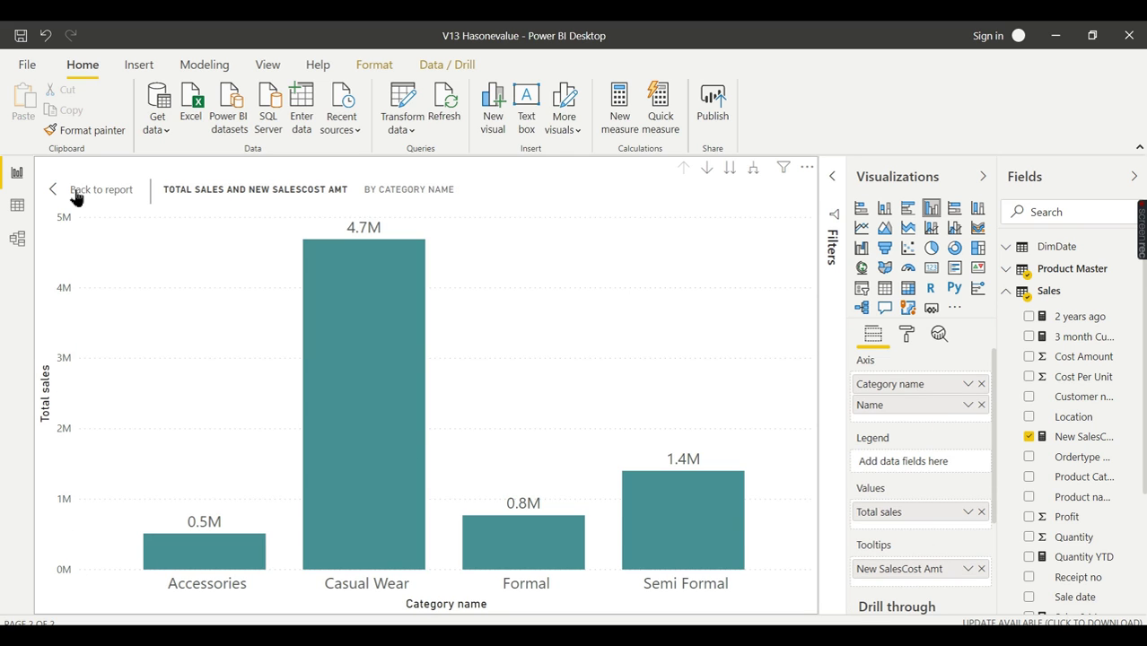
left_click(62, 195)
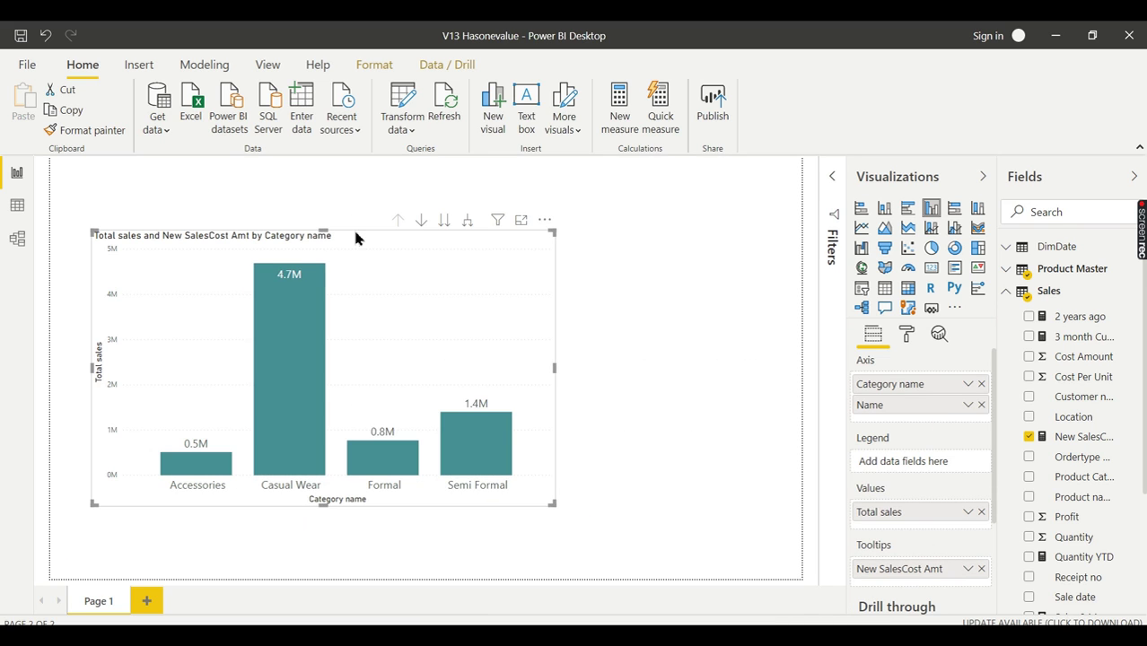
left_click(527, 222)
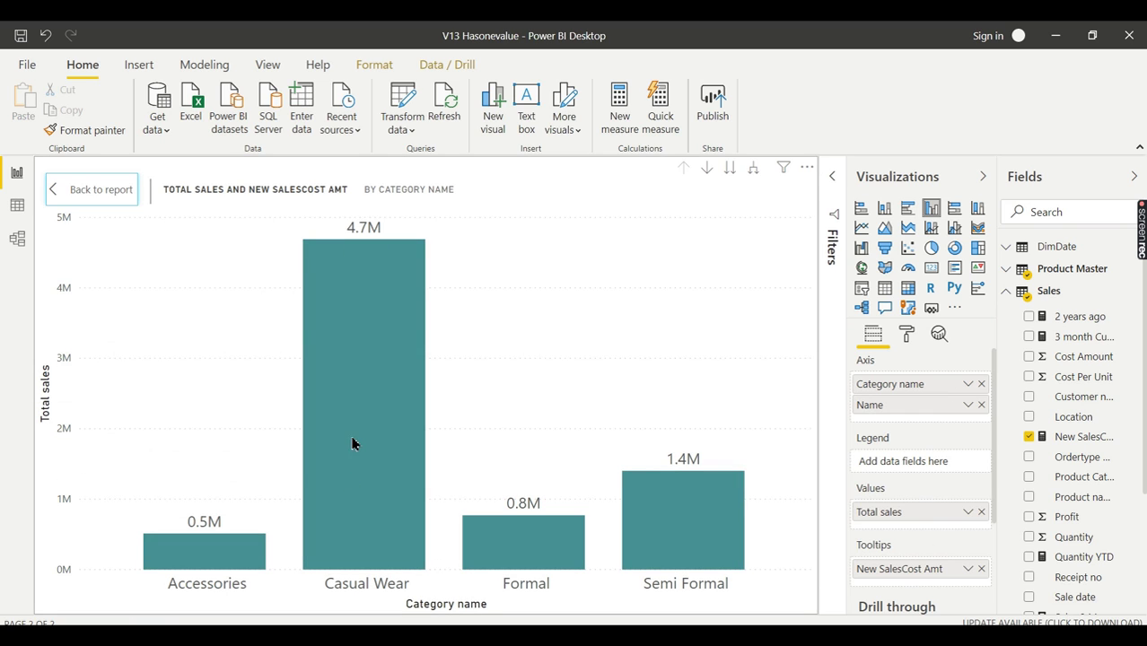
Remove New SalesCost Amt from tooltips and drill down into Casual Wear's products.
mouse_move(357, 266)
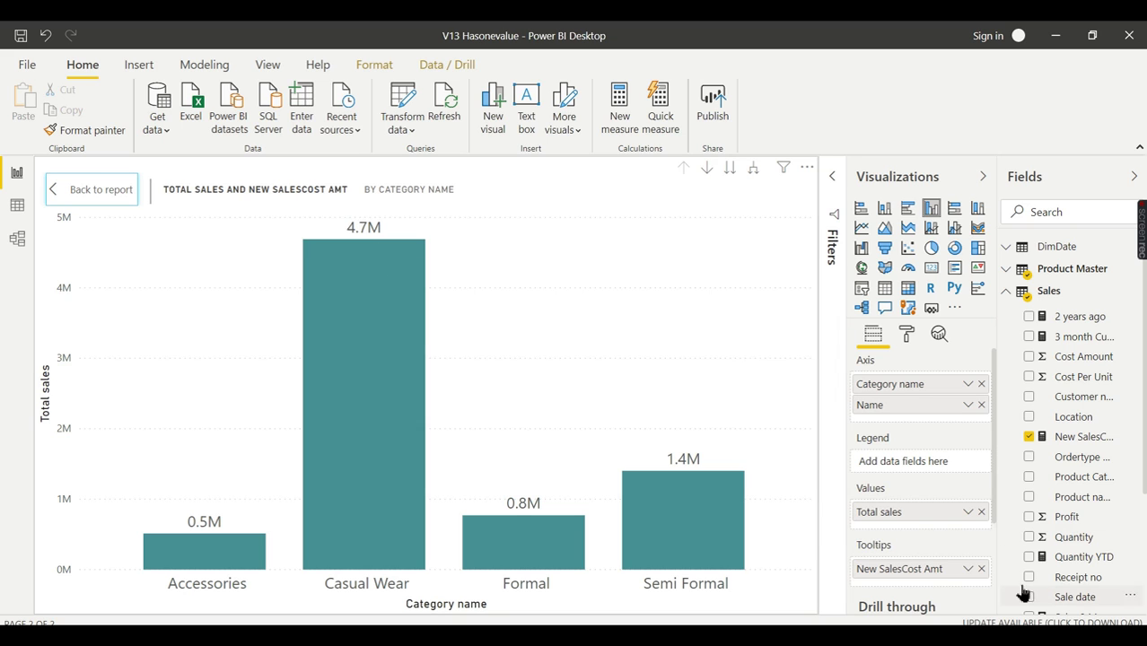
left_click(981, 569)
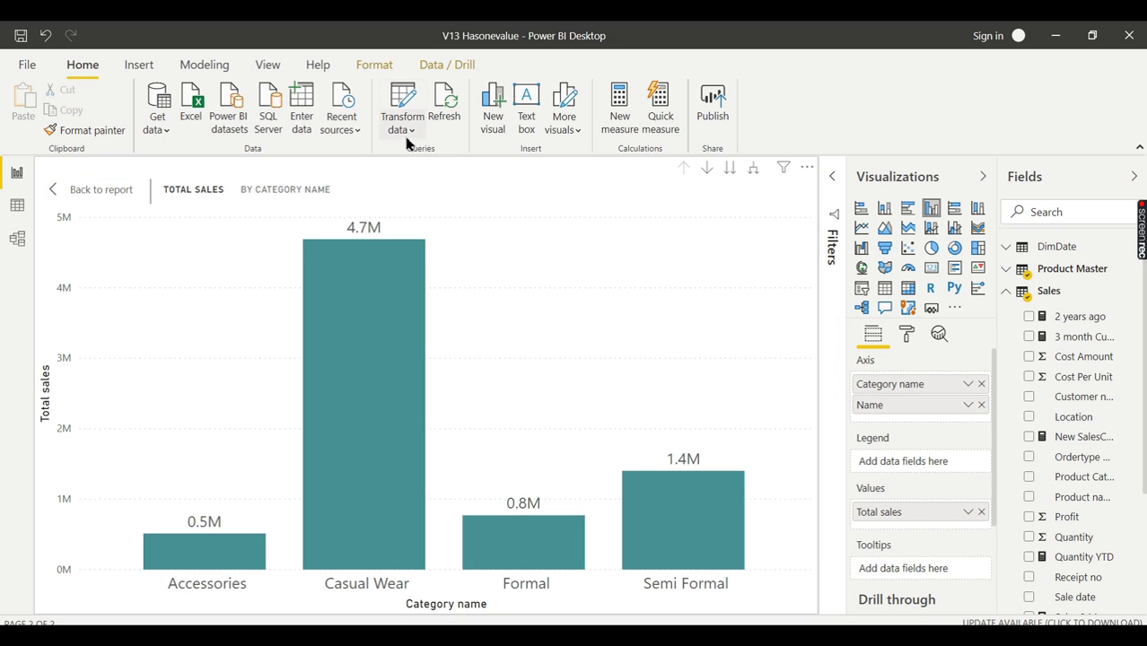
mouse_move(386, 285)
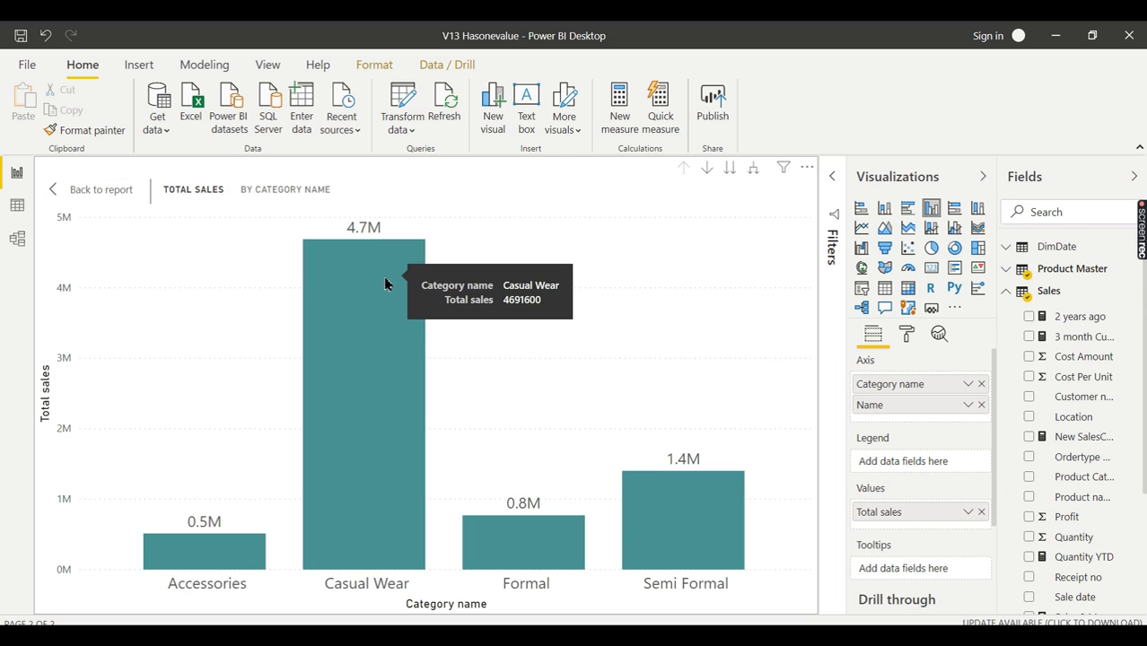
right_click(386, 280)
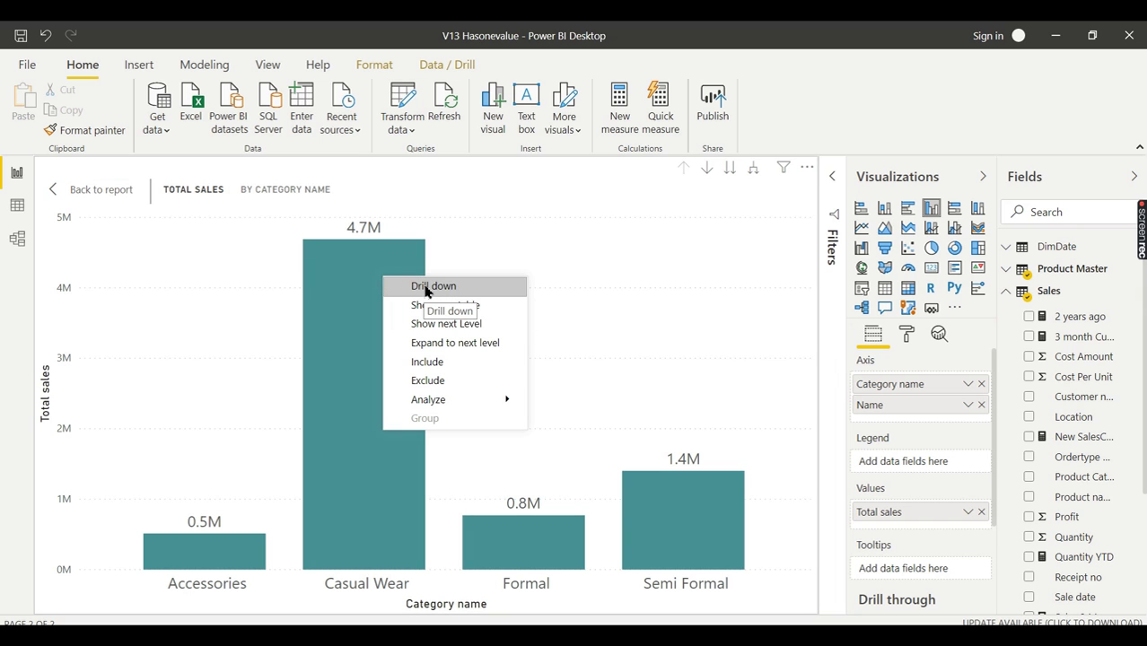
left_click(427, 286)
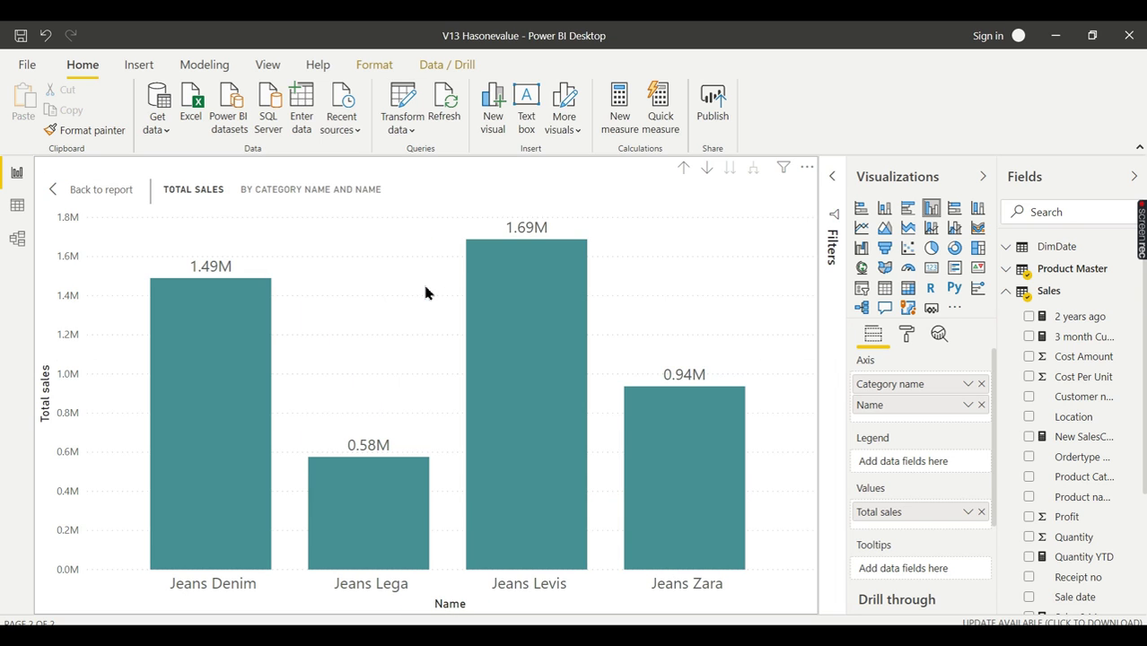
Replace Total sales with New SalesCost Amt, drill up to categories, and enlarge the chart.
left_click(55, 190)
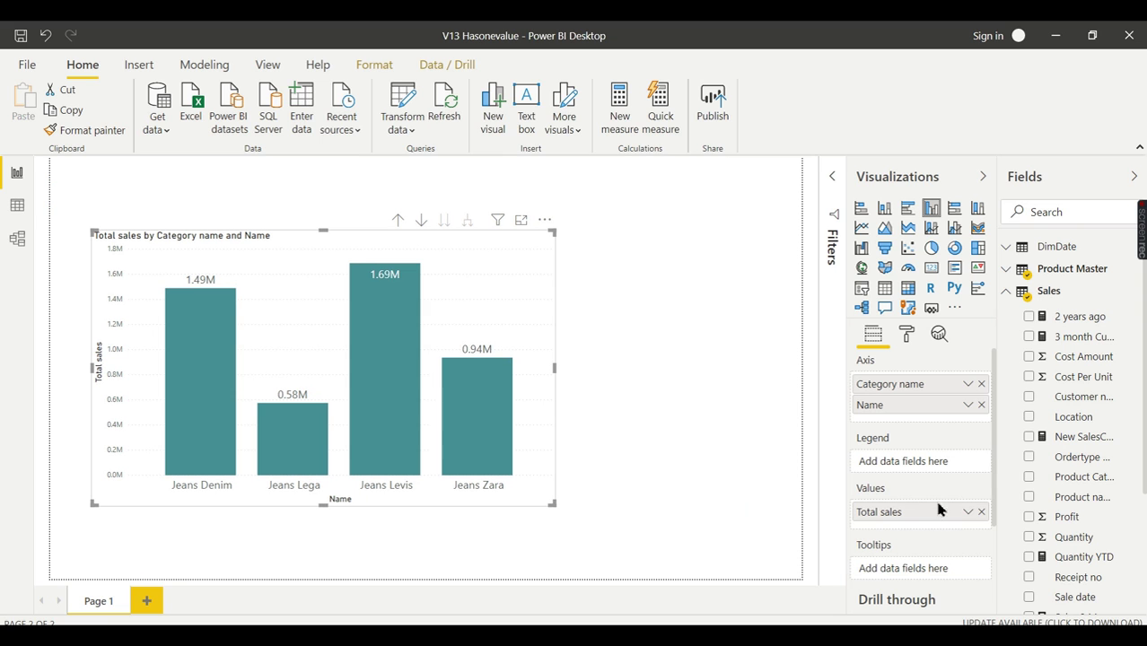
left_click(981, 511)
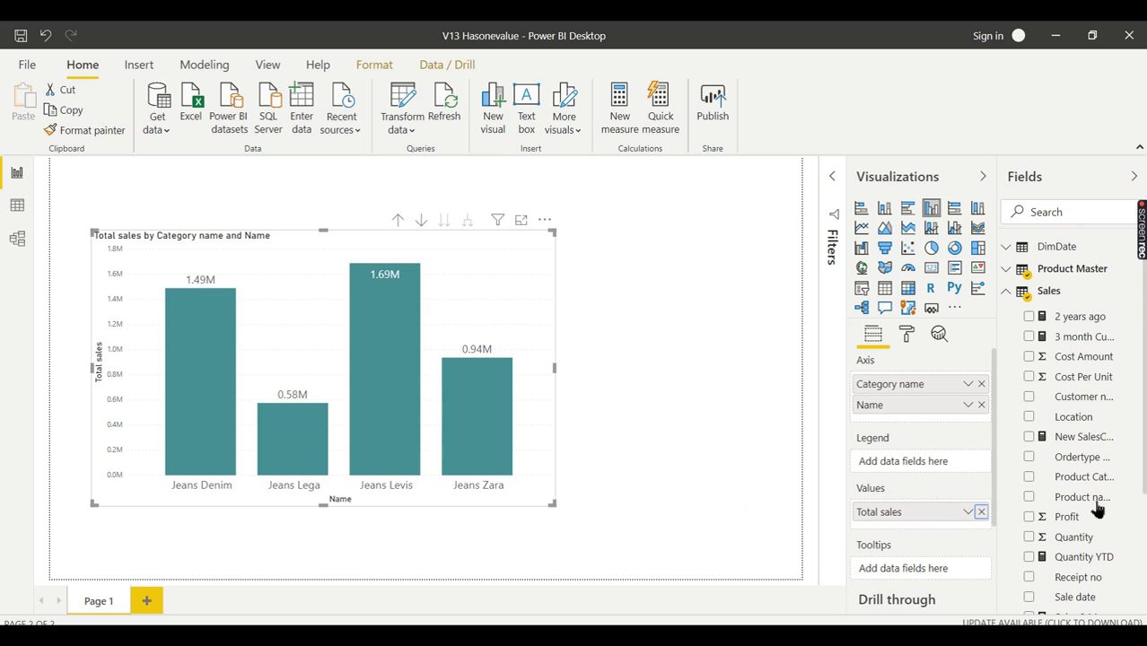
left_click(1028, 436)
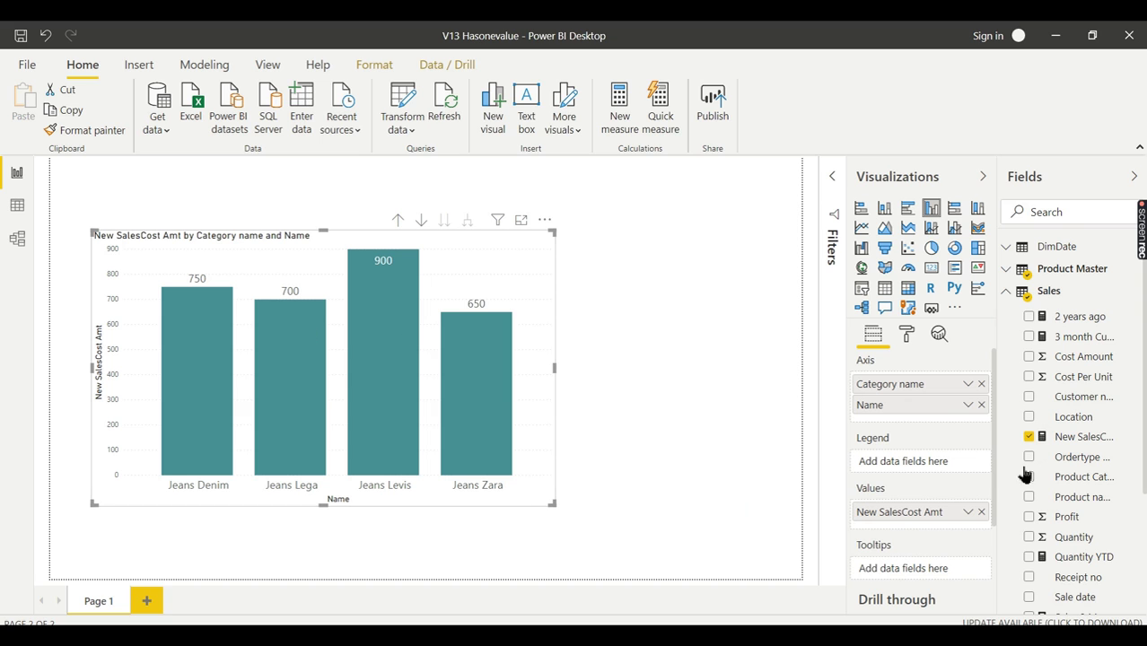
left_click(397, 220)
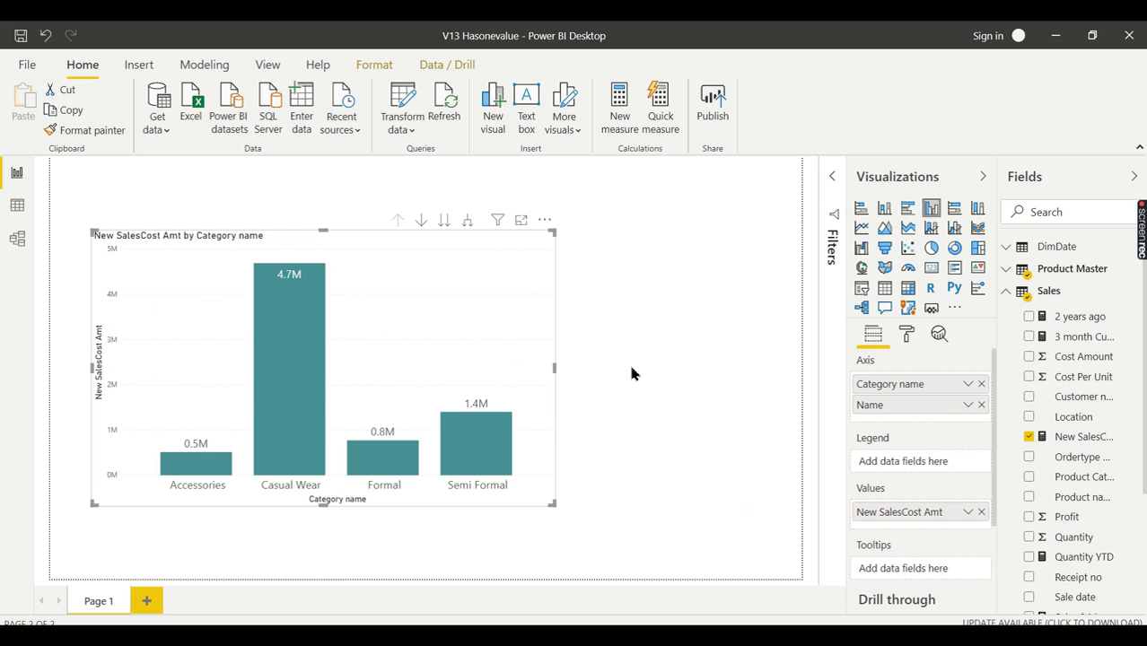
left_click(522, 220)
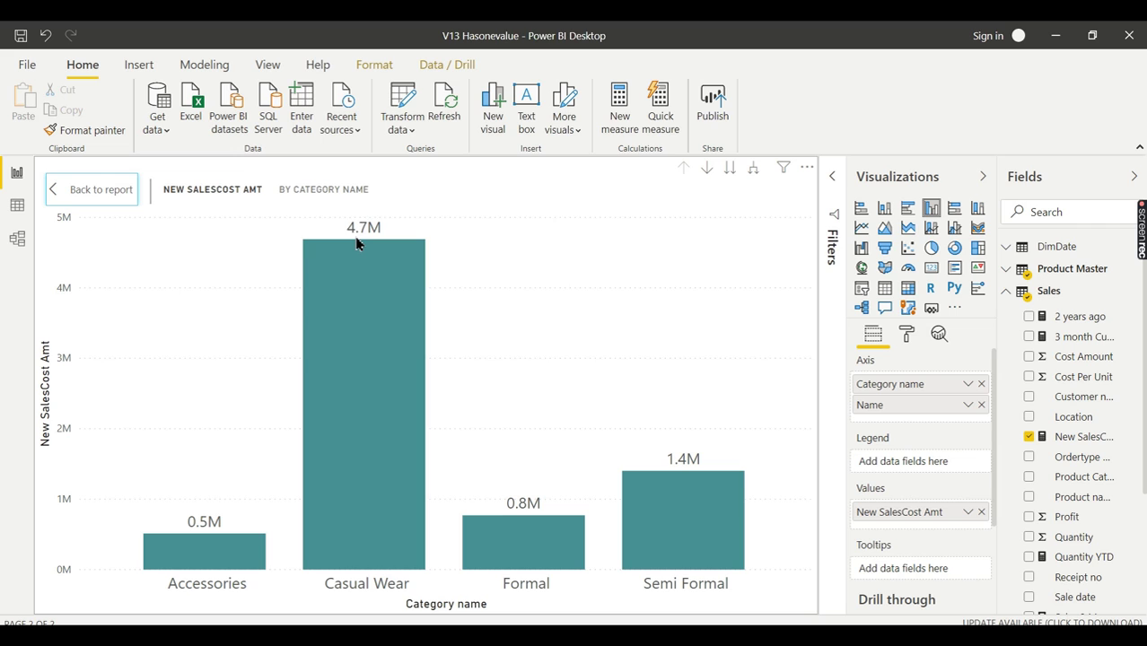
mouse_move(372, 308)
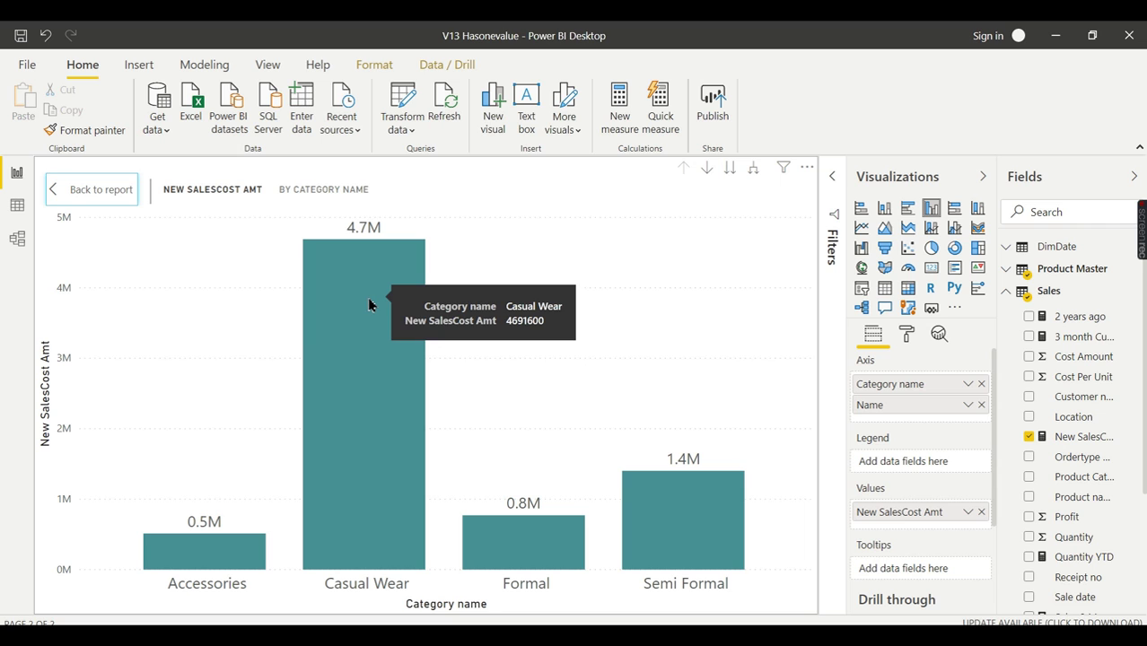
Drill into Casual Wear to show product costs (Denim 750, Lega 700, Levis 900, Zara 650) and select New SalesCost Amt.
left_click(707, 168)
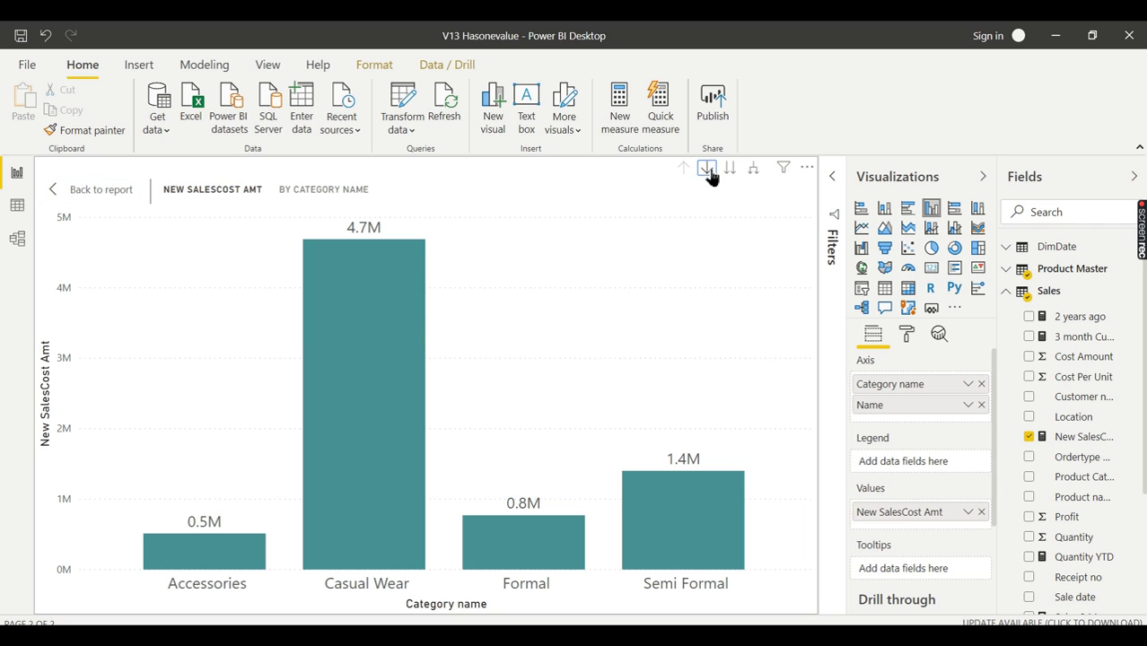
left_click(373, 285)
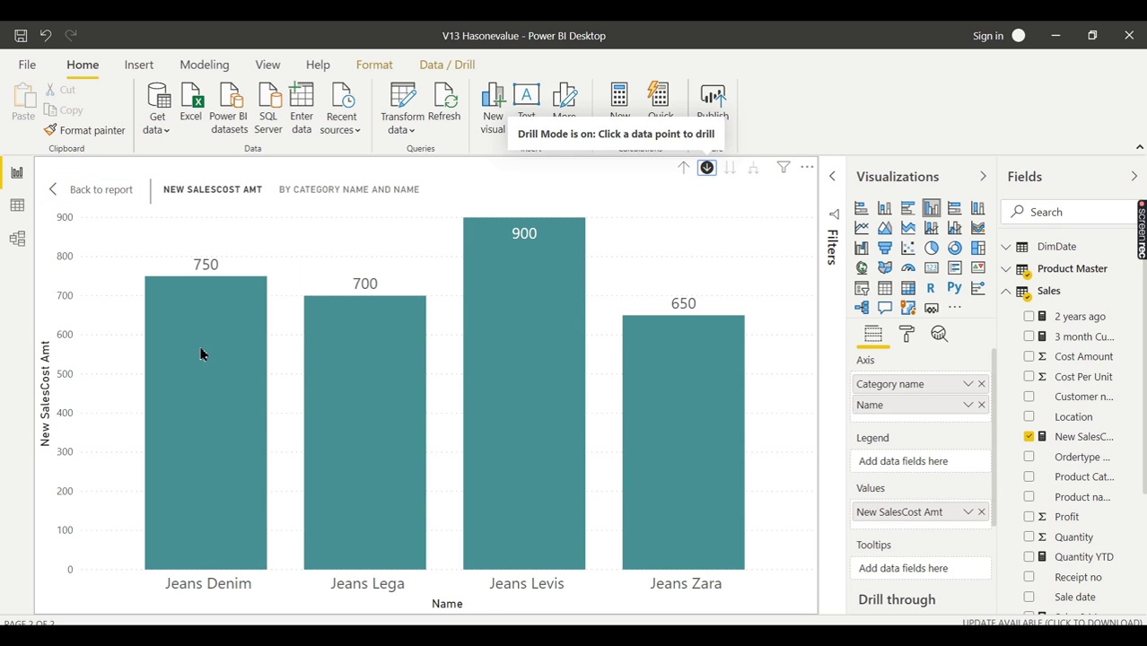
mouse_move(202, 353)
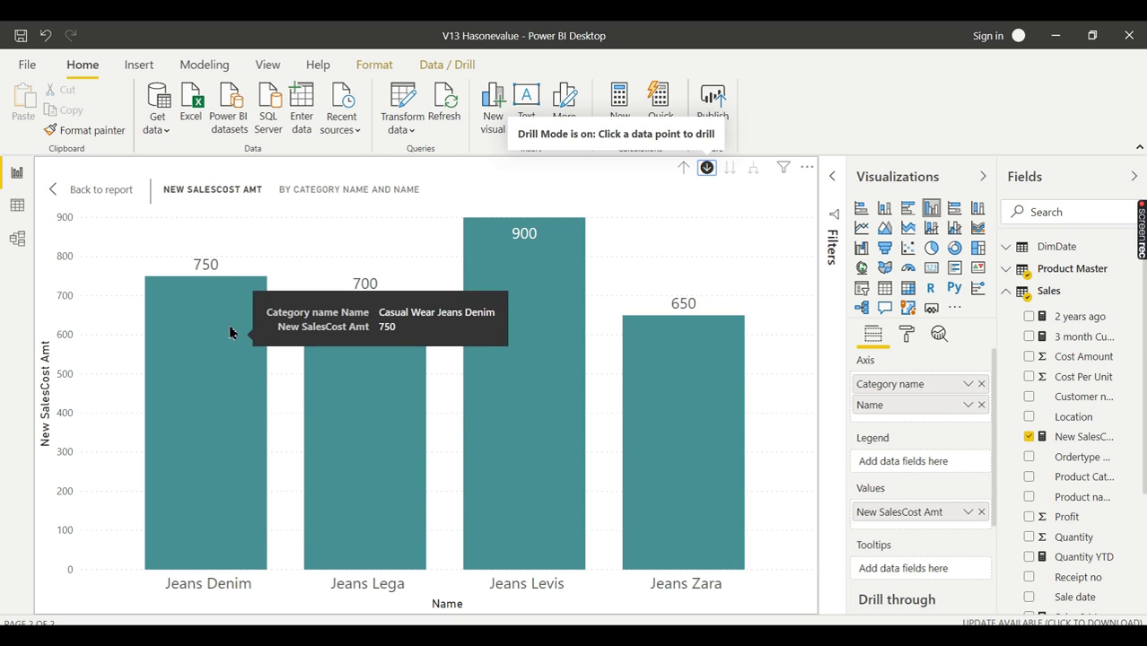
mouse_move(656, 345)
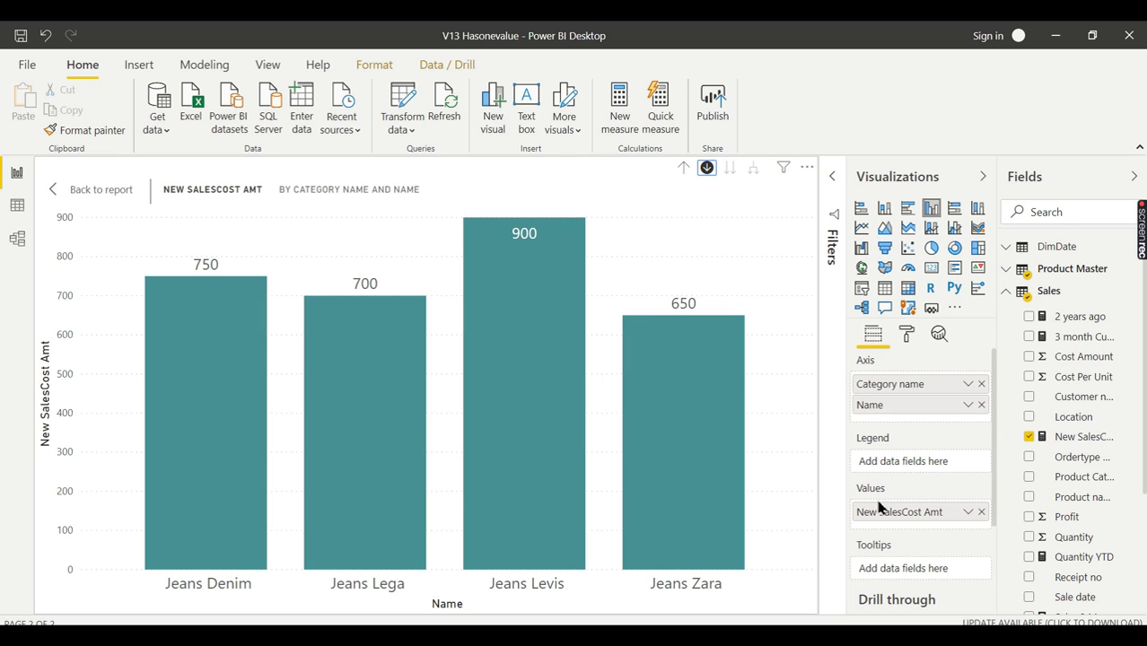
left_click(1083, 436)
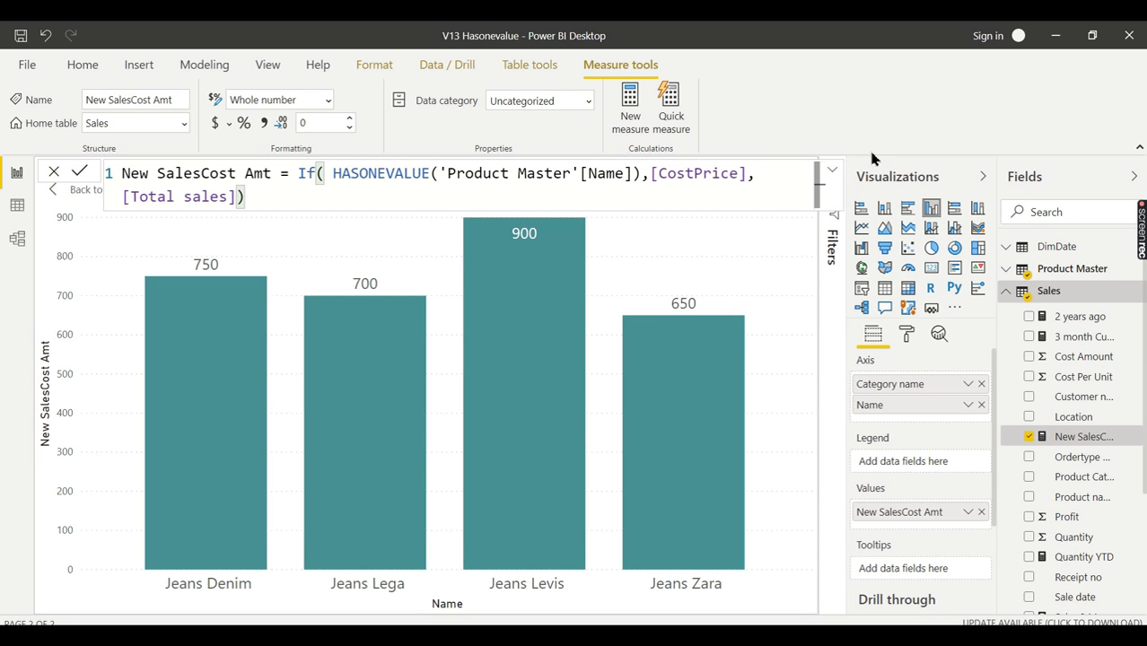
Collapse the formula, return to the report page and drill up to category level (Casual Wear 4.7M).
left_click(834, 172)
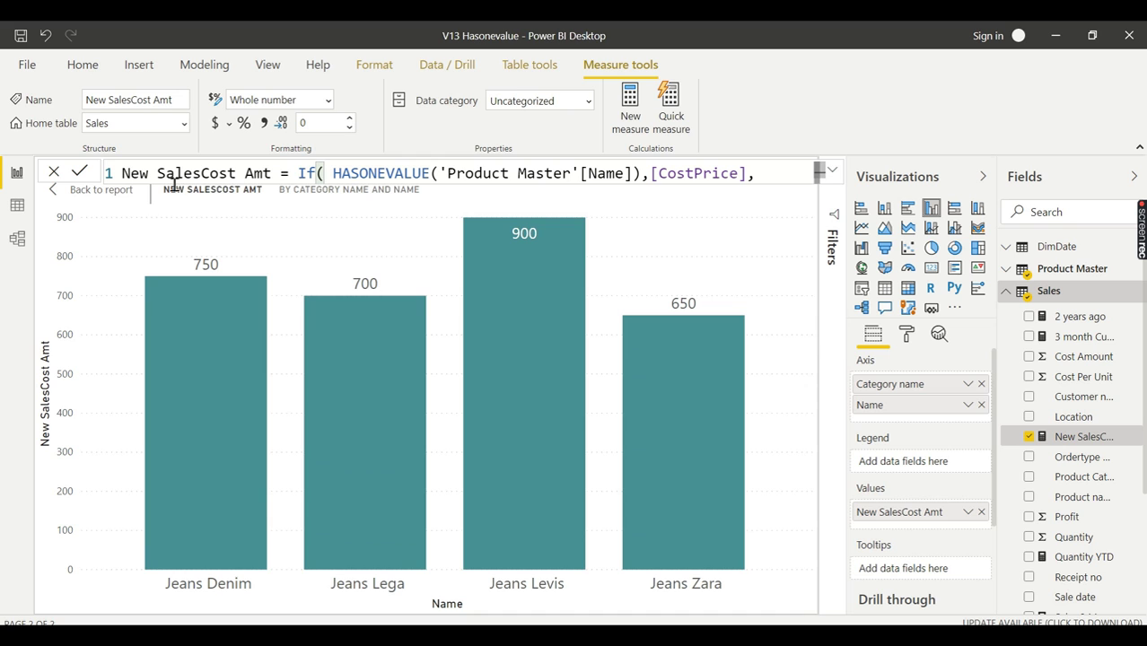
left_click(81, 191)
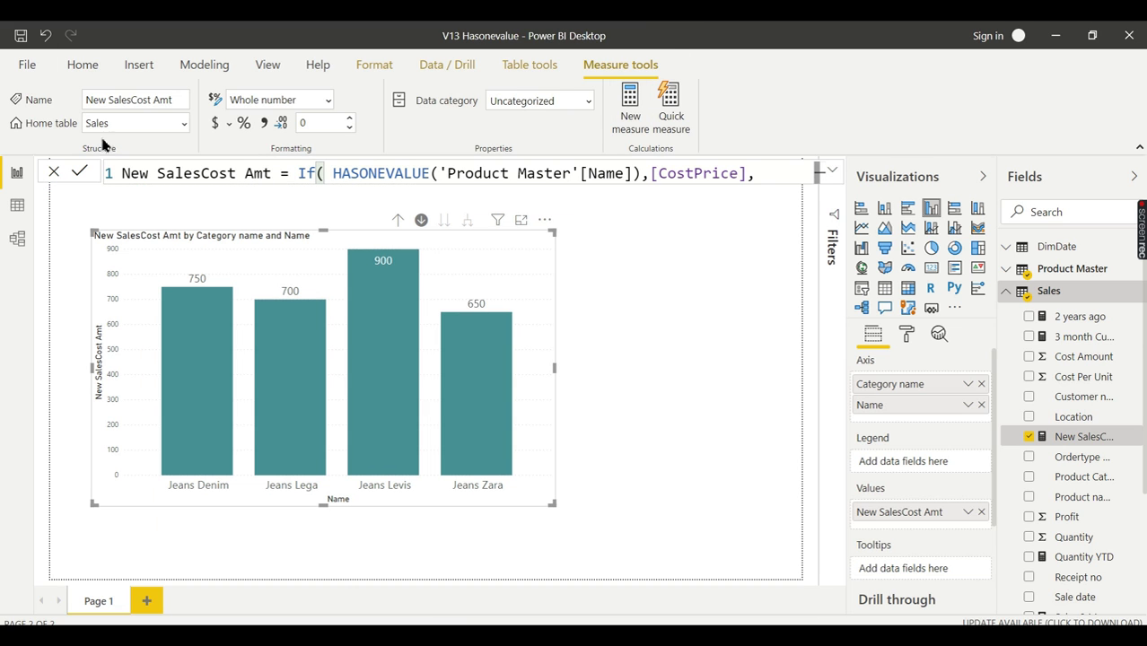
left_click(521, 220)
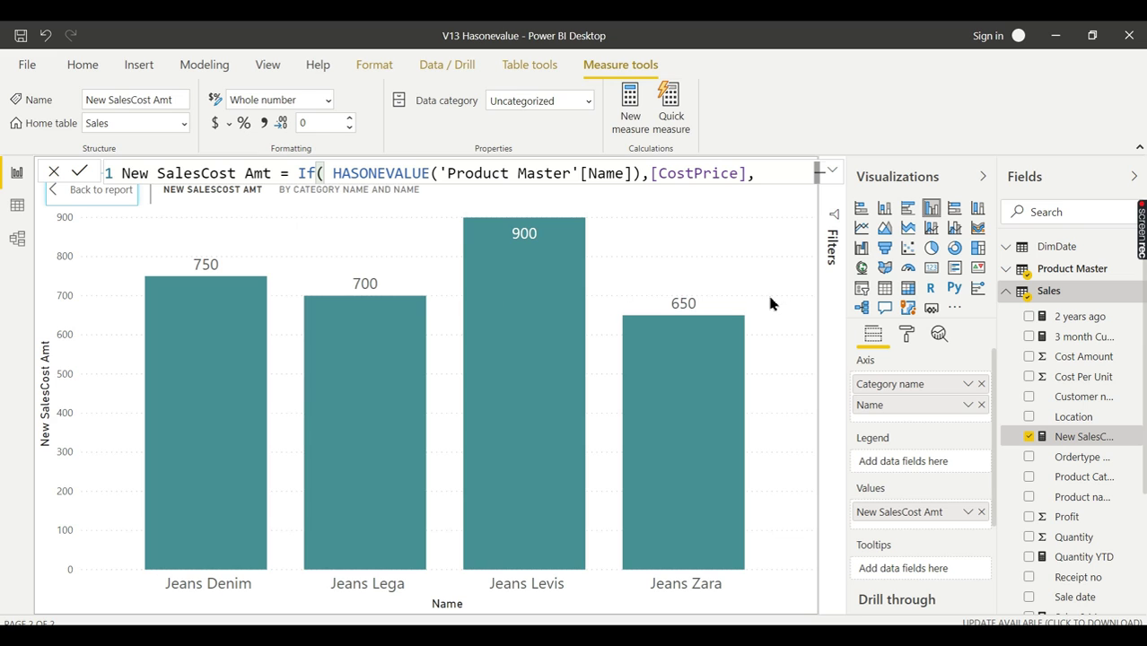
left_click(57, 196)
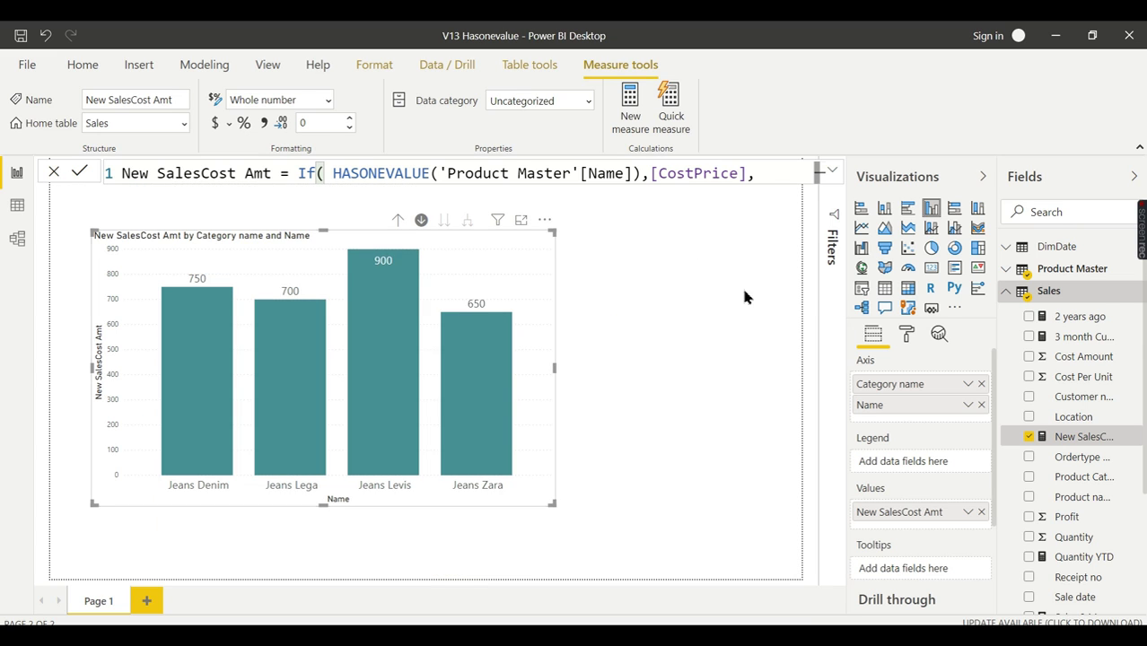
left_click(398, 219)
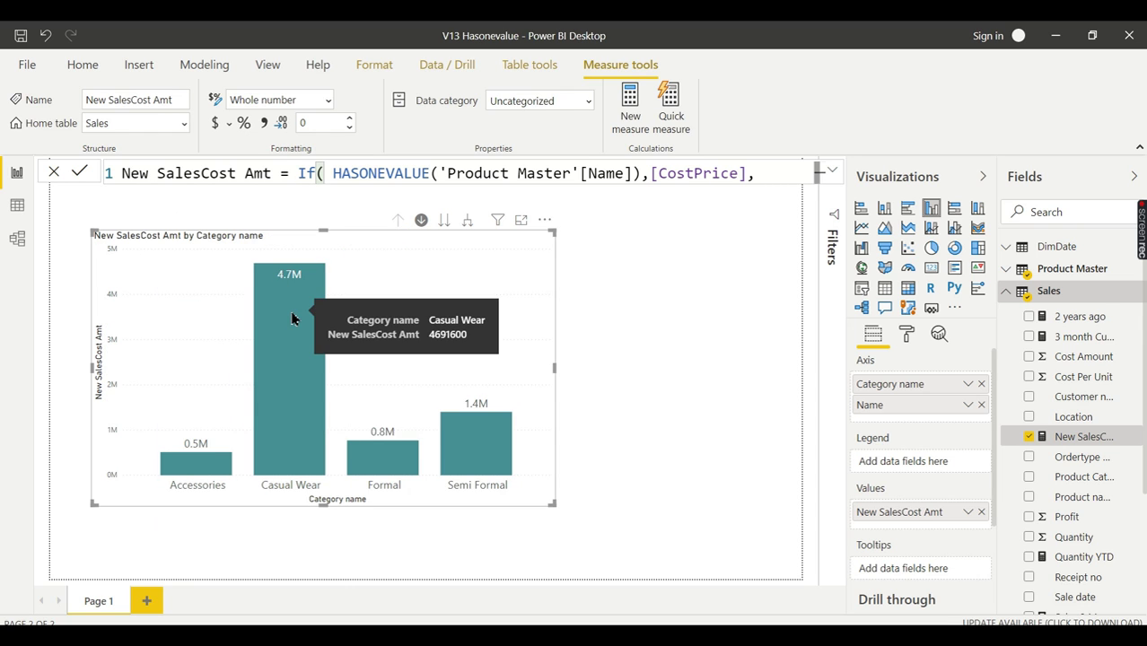
Move New SalesCost Amt into Tooltips and put Total sales in the chart's Values.
left_click_drag(901, 523, 920, 568)
scroll(1115, 547, "down", 2)
scroll(1115, 548, "down", 2)
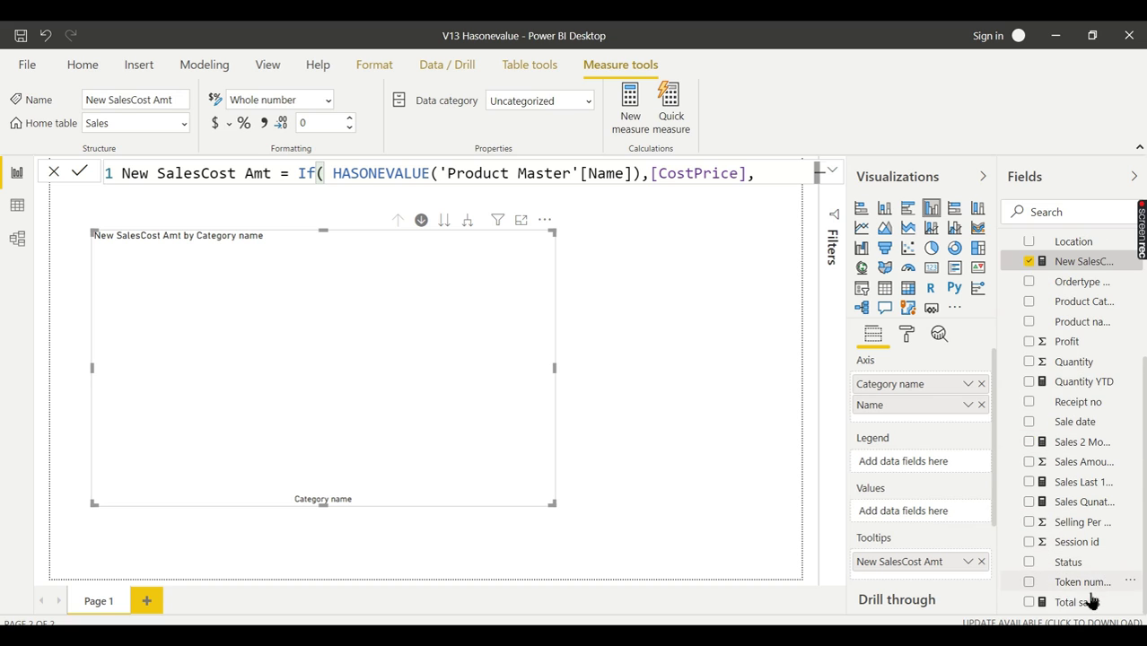
mouse_move(1081, 602)
left_mouse_down()
mouse_move(939, 477)
mouse_move(933, 513)
left_mouse_up()
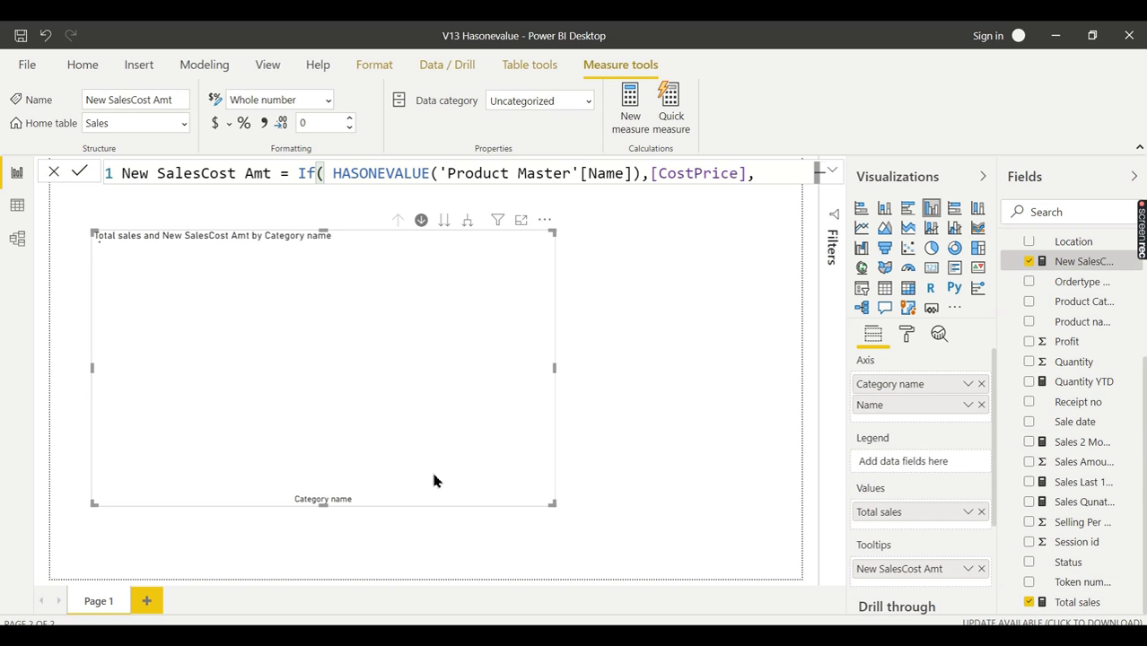
Enlarge the chart in Focus mode and drill into Casual Wear's four jeans products.
left_click(522, 221)
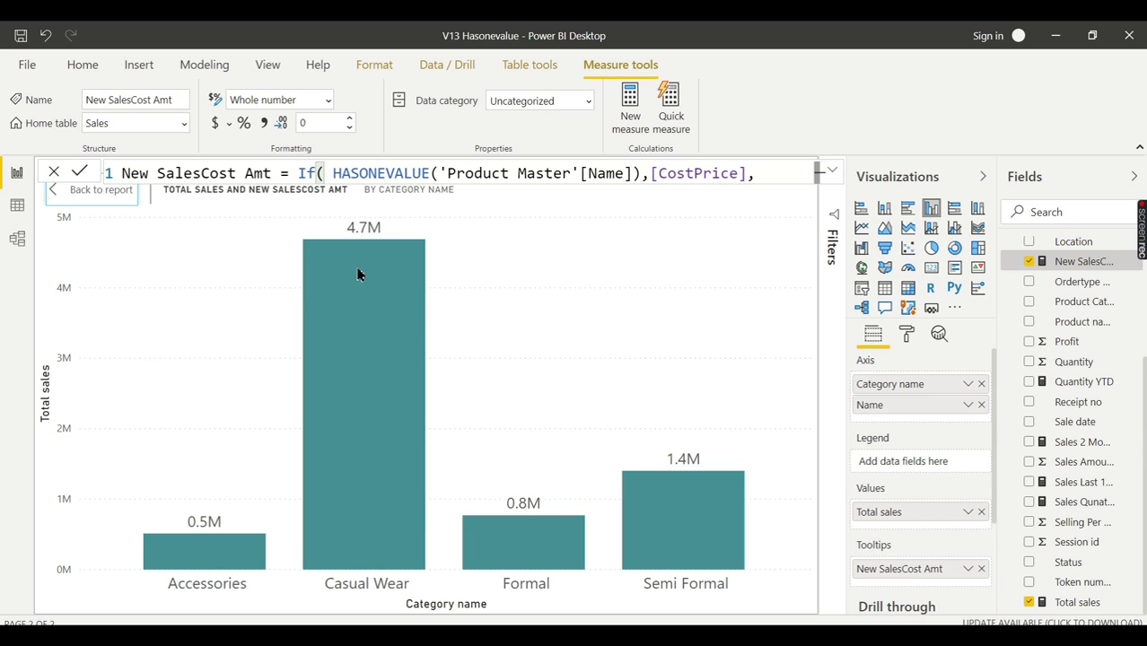
mouse_move(357, 274)
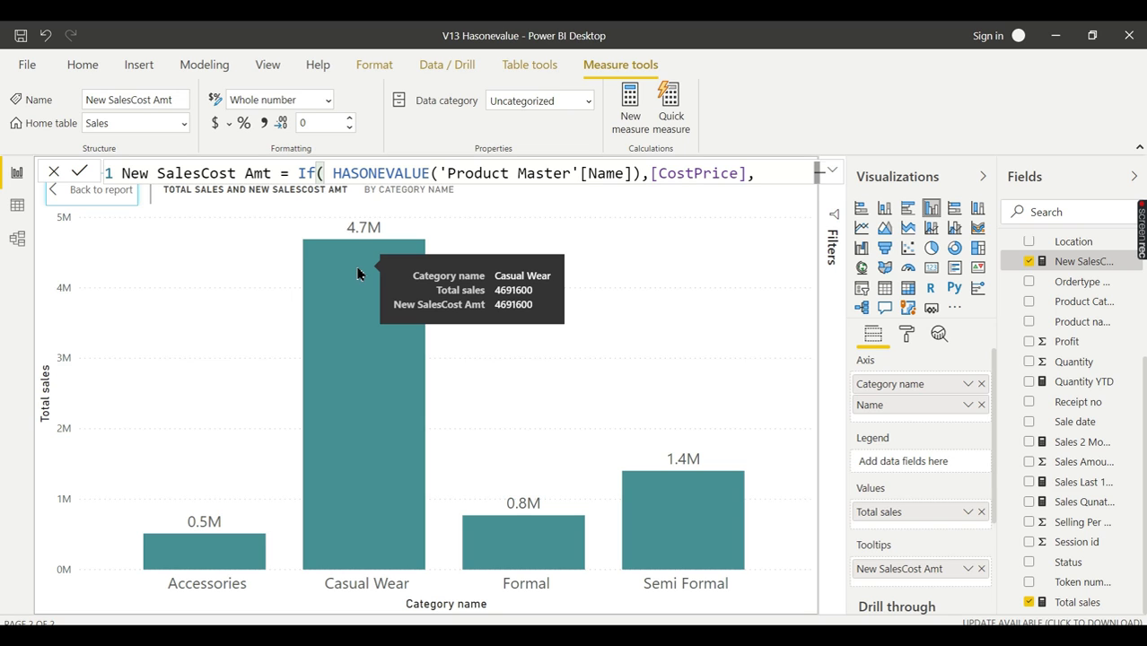
left_click(358, 273)
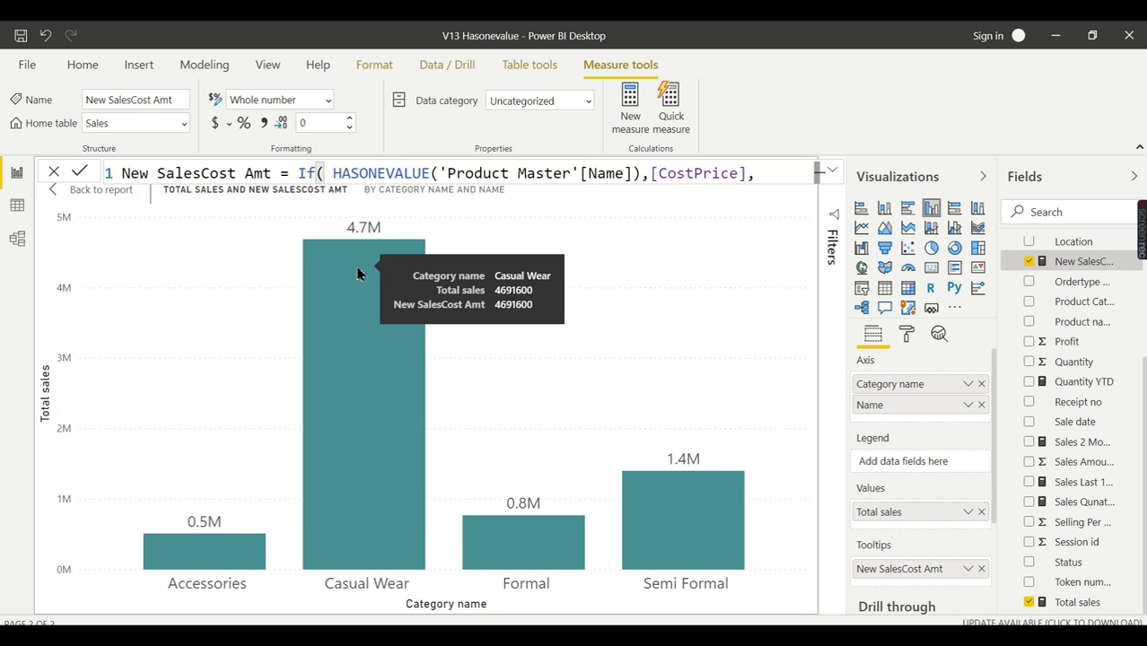
mouse_move(199, 307)
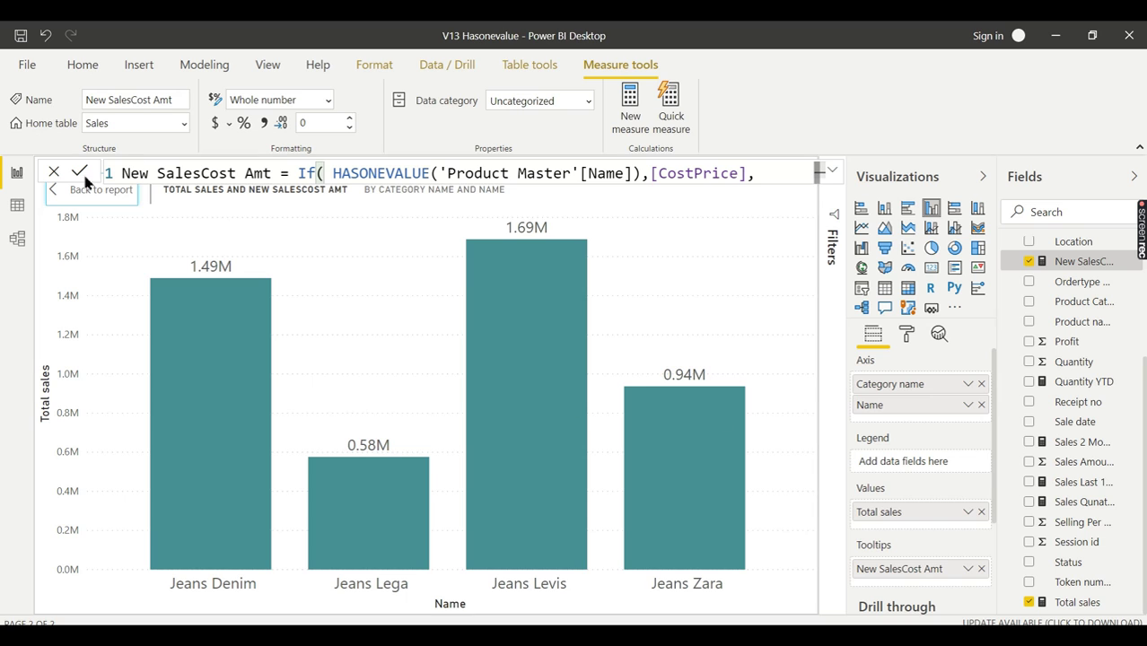
Return to the report page and view the category-level Total sales chart in Focus mode.
left_click(52, 190)
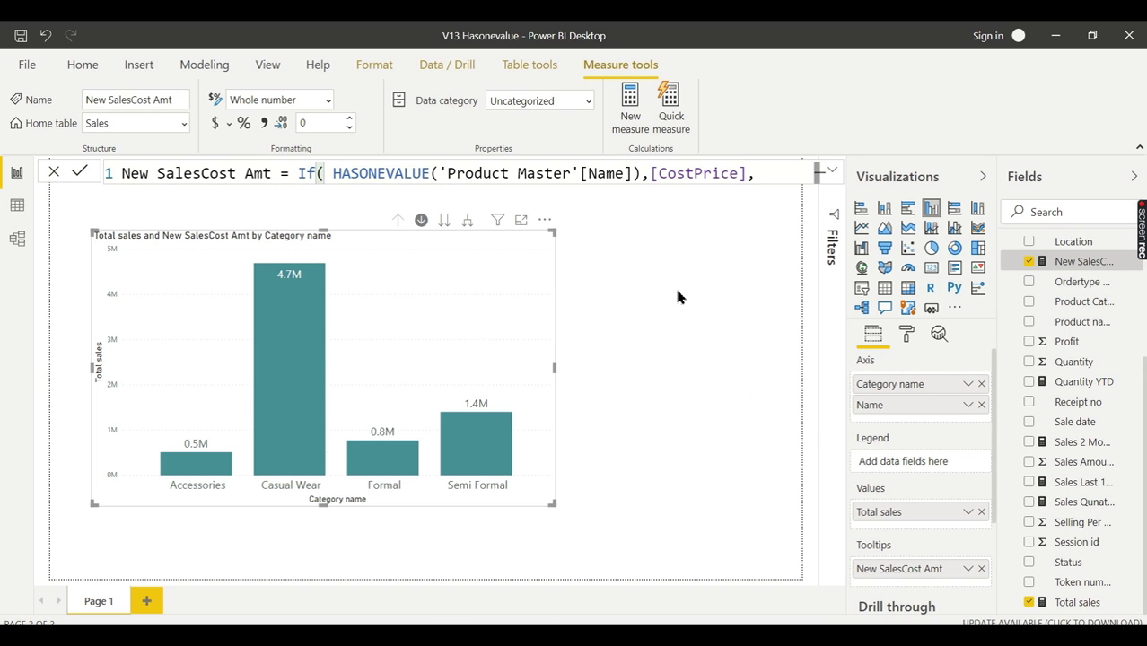
left_click(521, 220)
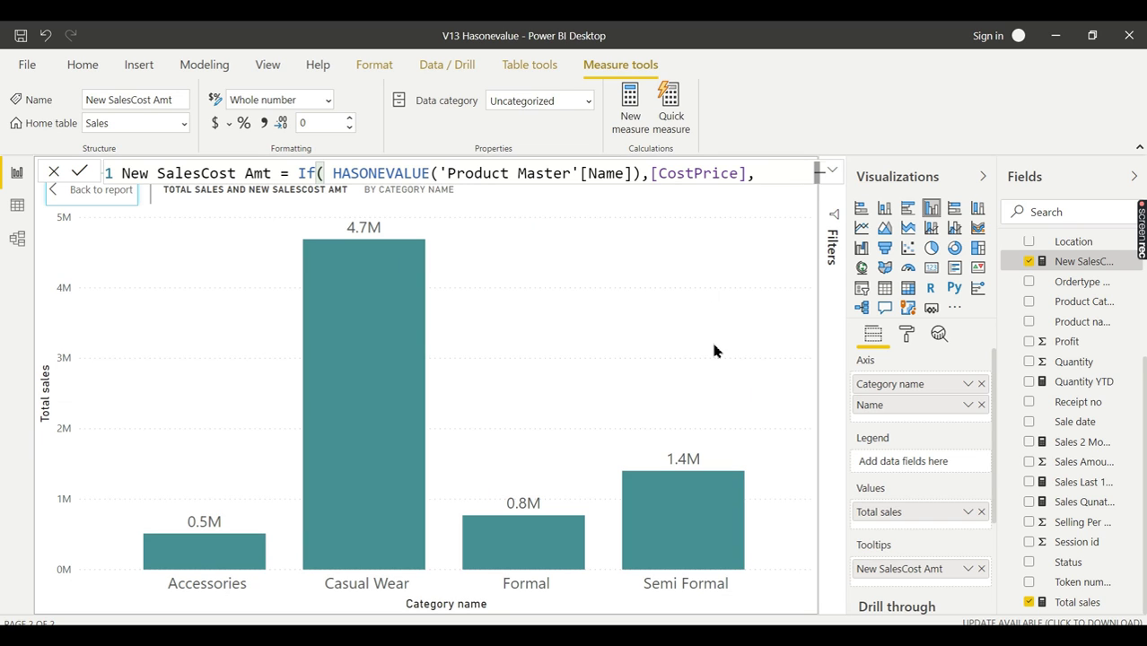